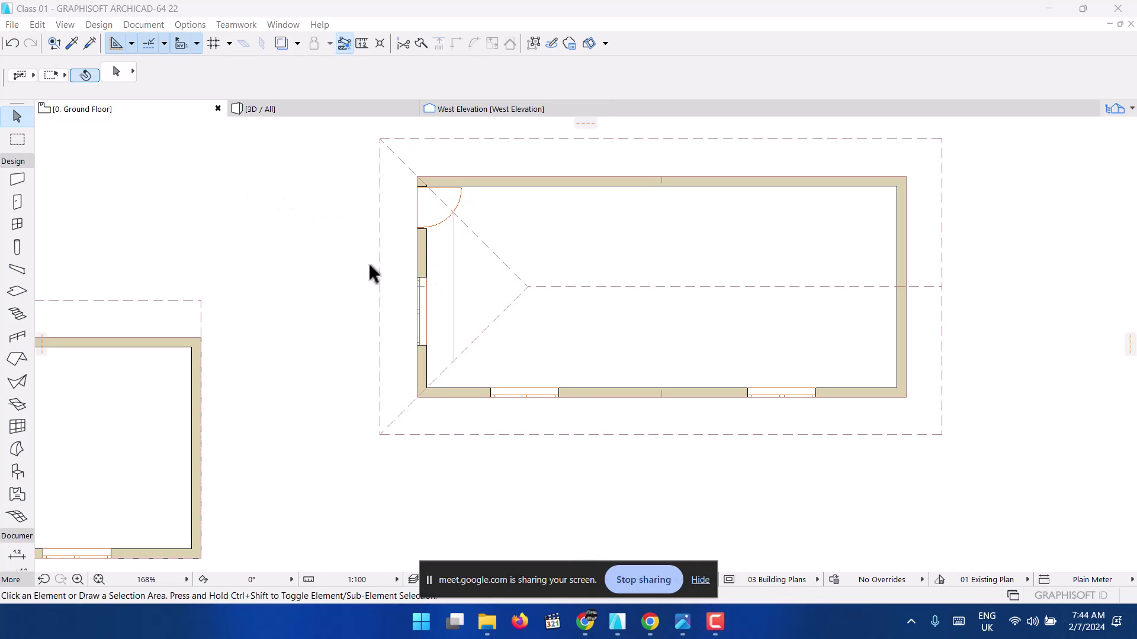
- Change the multi-plane roof's sloped end above the door wall from pitched to gable, applying it to the clicked plane only
{"action": "left_click", "coordinate": [401, 270]}
{"action": "left_click", "coordinate": [381, 287]}
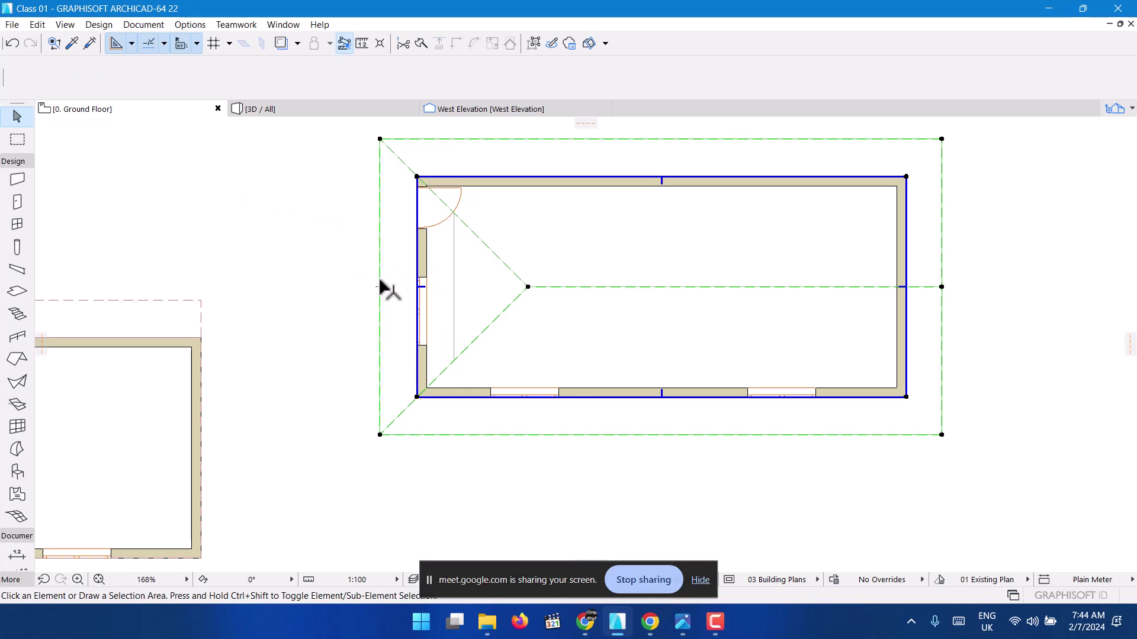
{"action": "scroll", "coordinate": [436, 279], "scroll_direction": "down", "scroll_amount": 3}
{"action": "scroll", "coordinate": [425, 401], "scroll_direction": "up", "scroll_amount": 3}
{"action": "scroll", "coordinate": [421, 395], "scroll_direction": "down", "scroll_amount": 2}
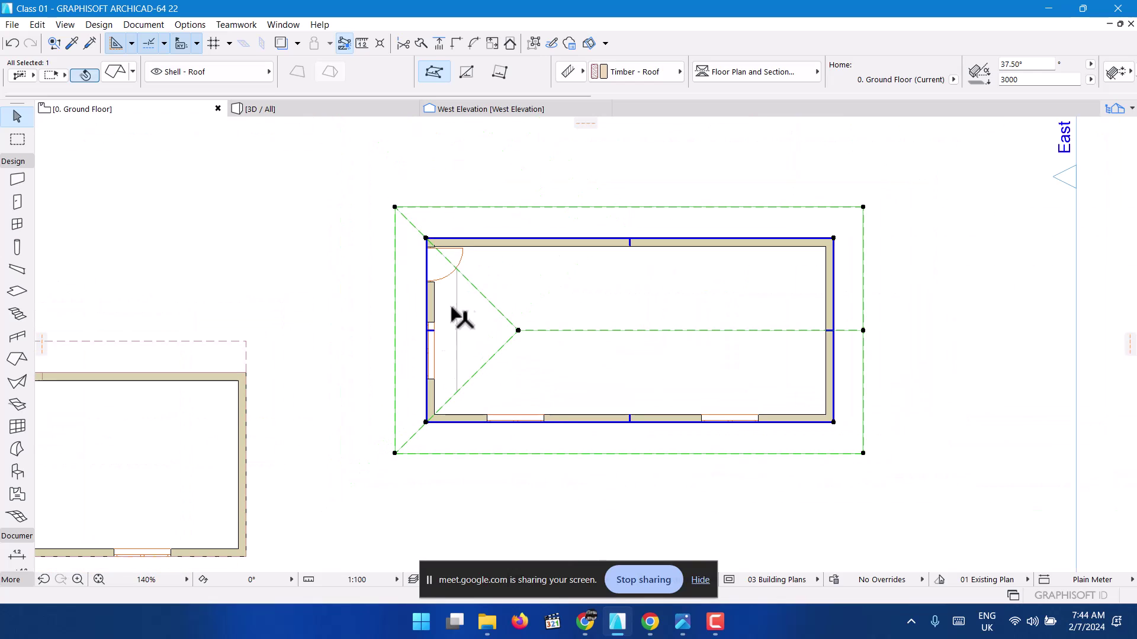
{"action": "scroll", "coordinate": [424, 338], "scroll_direction": "up", "scroll_amount": 5}
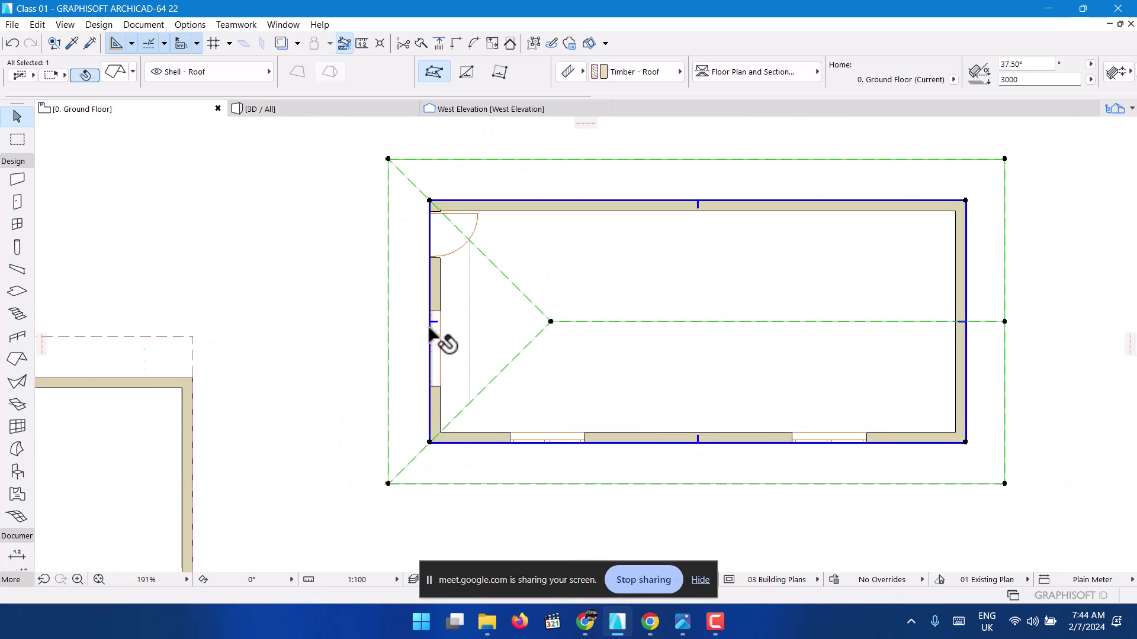
{"action": "left_click", "coordinate": [438, 300]}
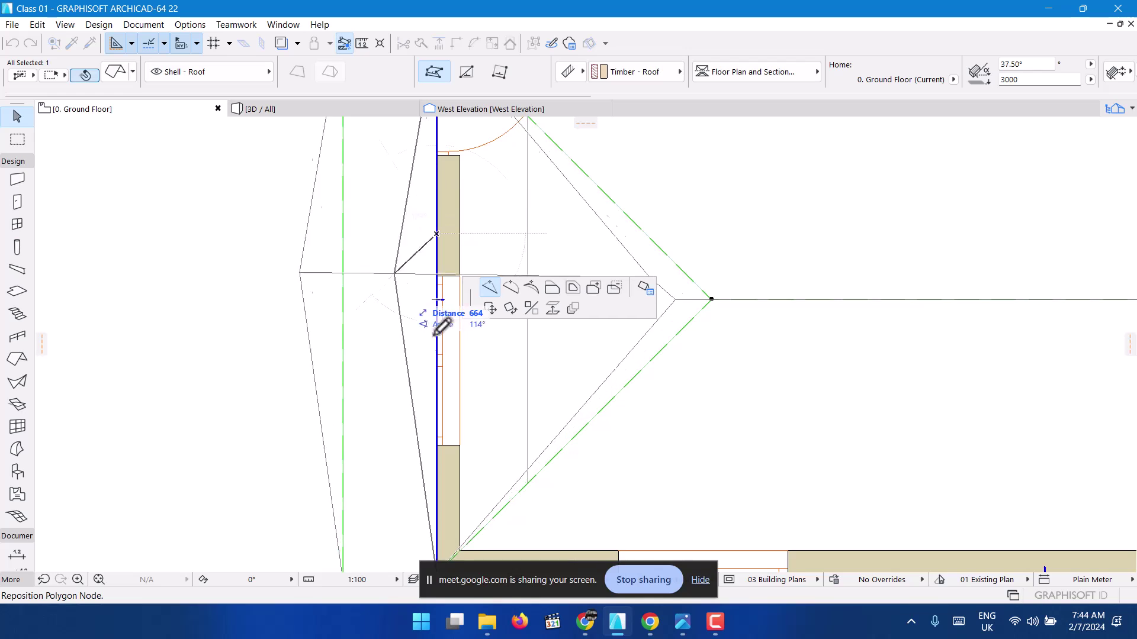
{"action": "scroll", "coordinate": [435, 313], "scroll_direction": "down", "scroll_amount": 4}
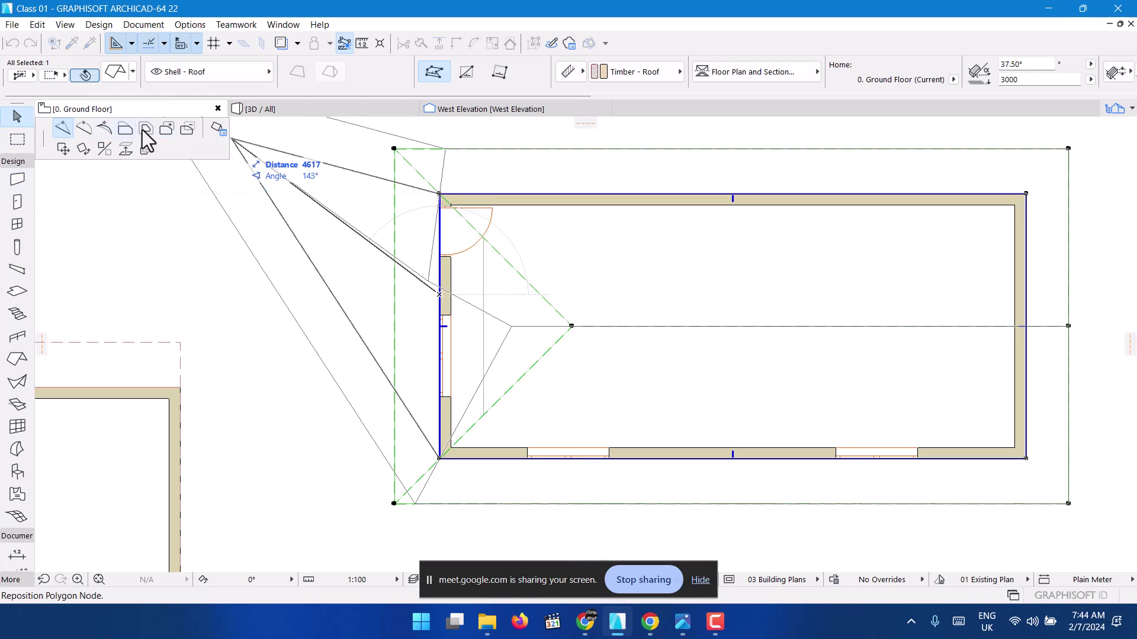
{"action": "left_click", "coordinate": [217, 130]}
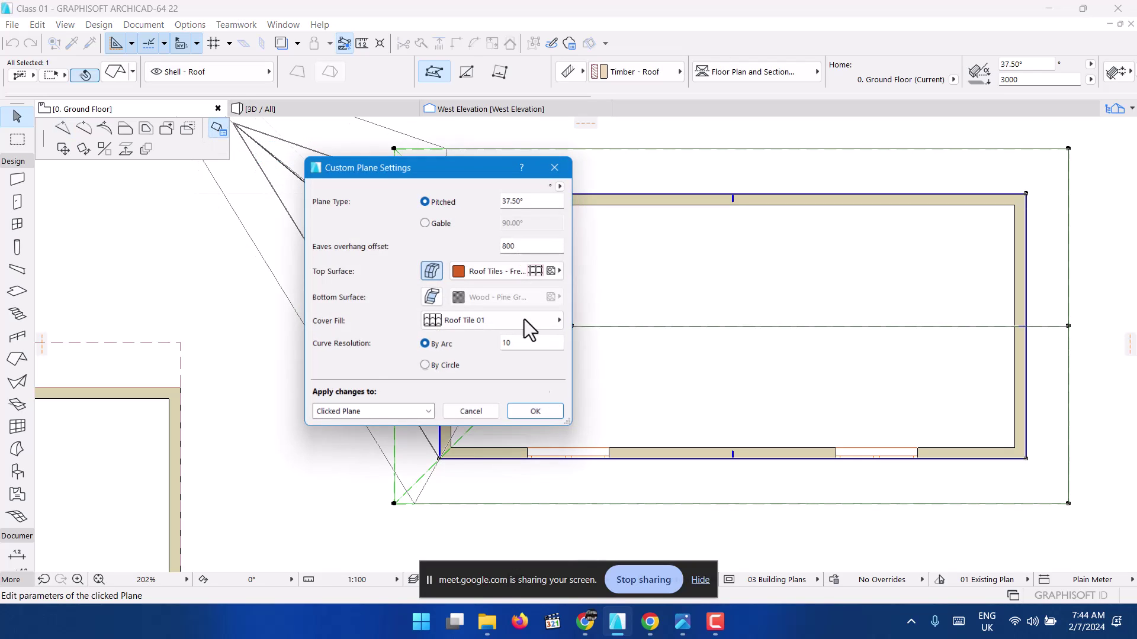
{"action": "left_click", "coordinate": [429, 222]}
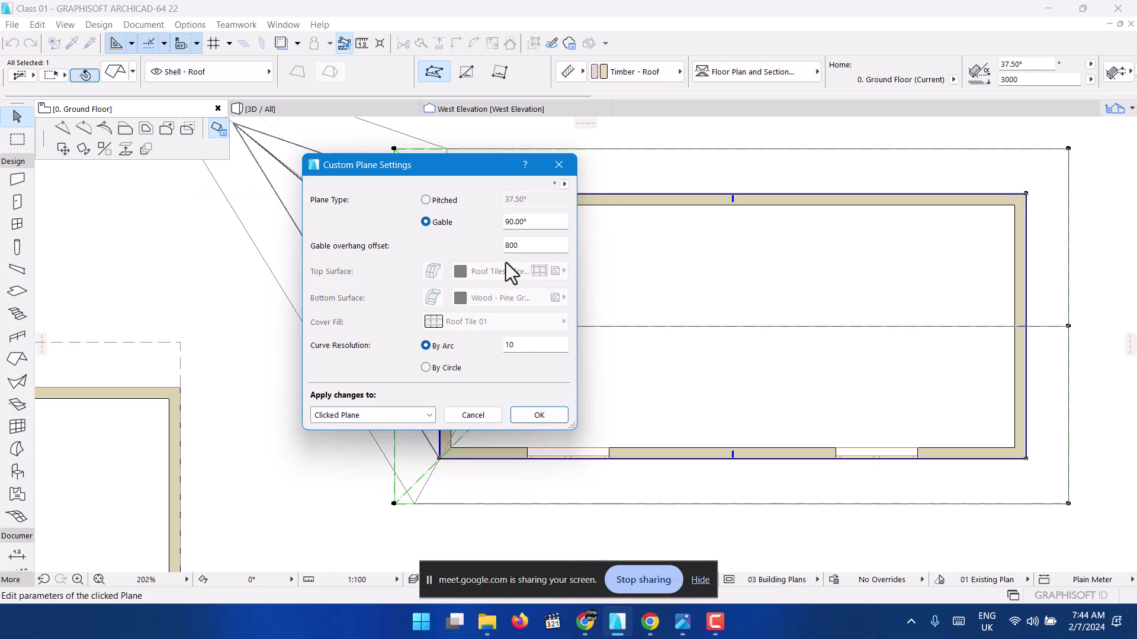
{"action": "left_click", "coordinate": [536, 415]}
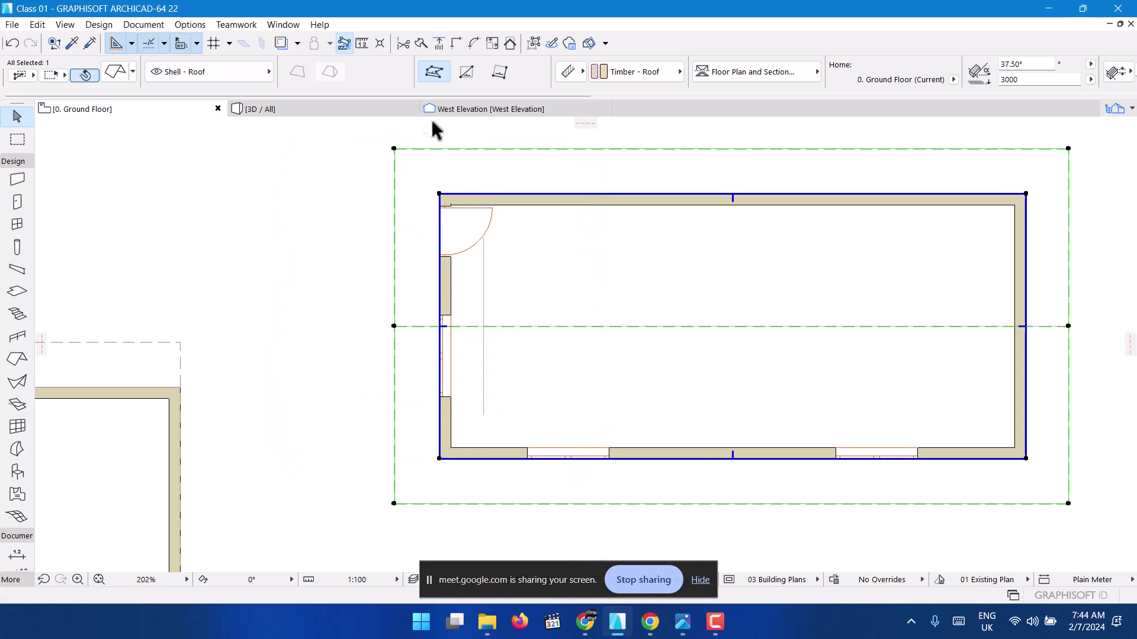
- In the 3D view, raise the gable-roofed building's four grouped walls with a top offset of 2000
{"action": "left_click", "coordinate": [370, 109]}
{"action": "middle_click_drag", "start_coordinate": [545, 292], "coordinate": [383, 316], "text": "shift"}
{"action": "left_click", "coordinate": [617, 319]}
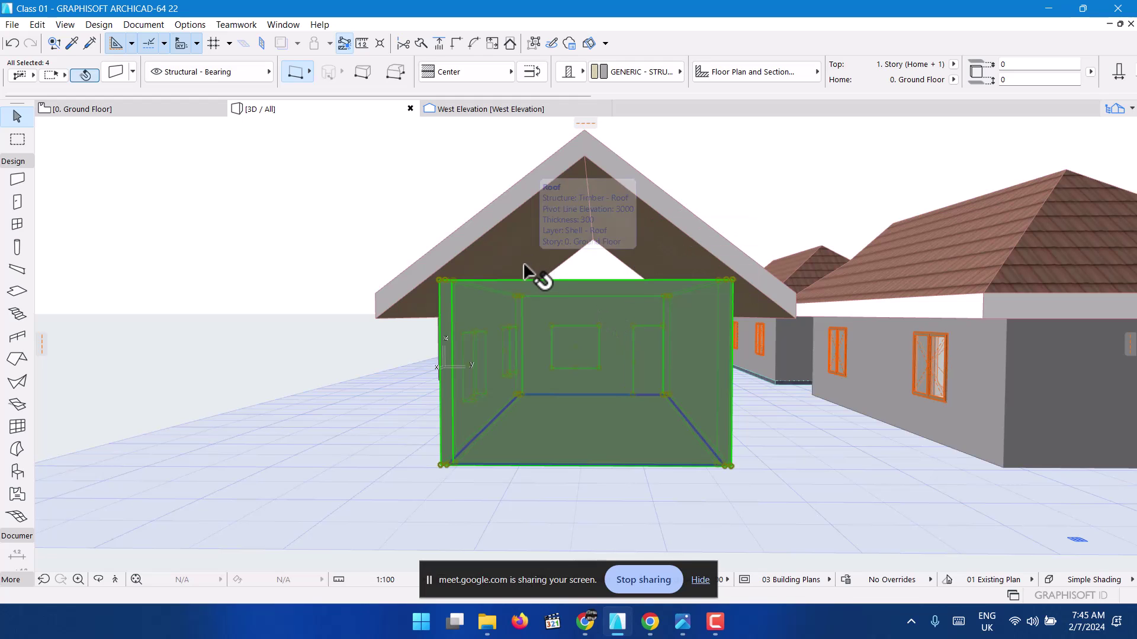
{"action": "key", "text": "ctrl+t"}
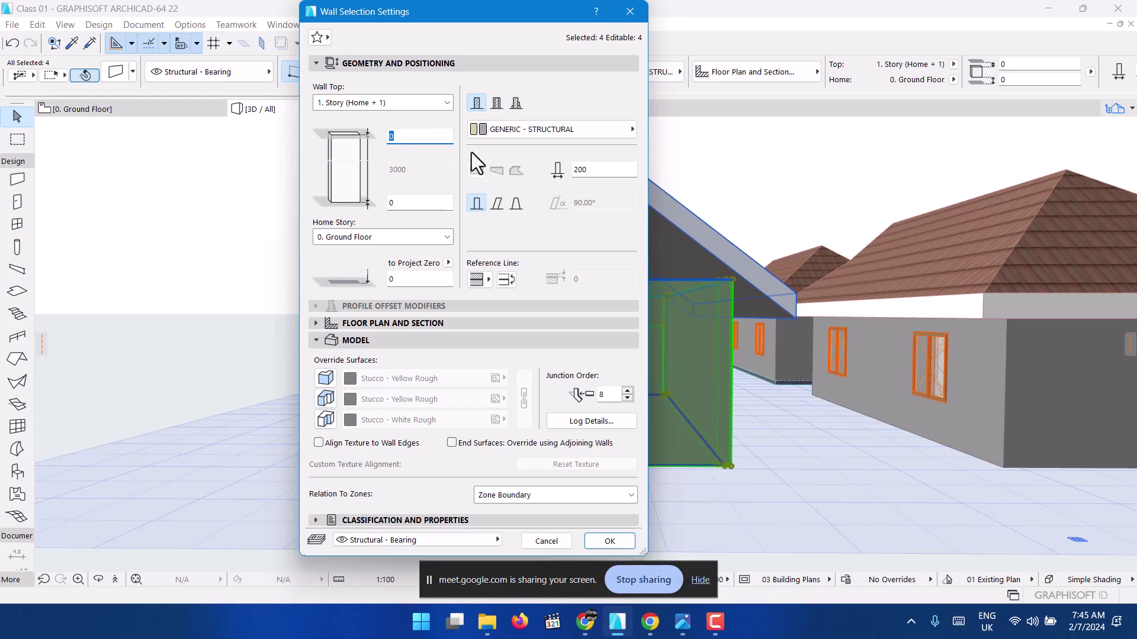
{"action": "type", "text": "2000"}
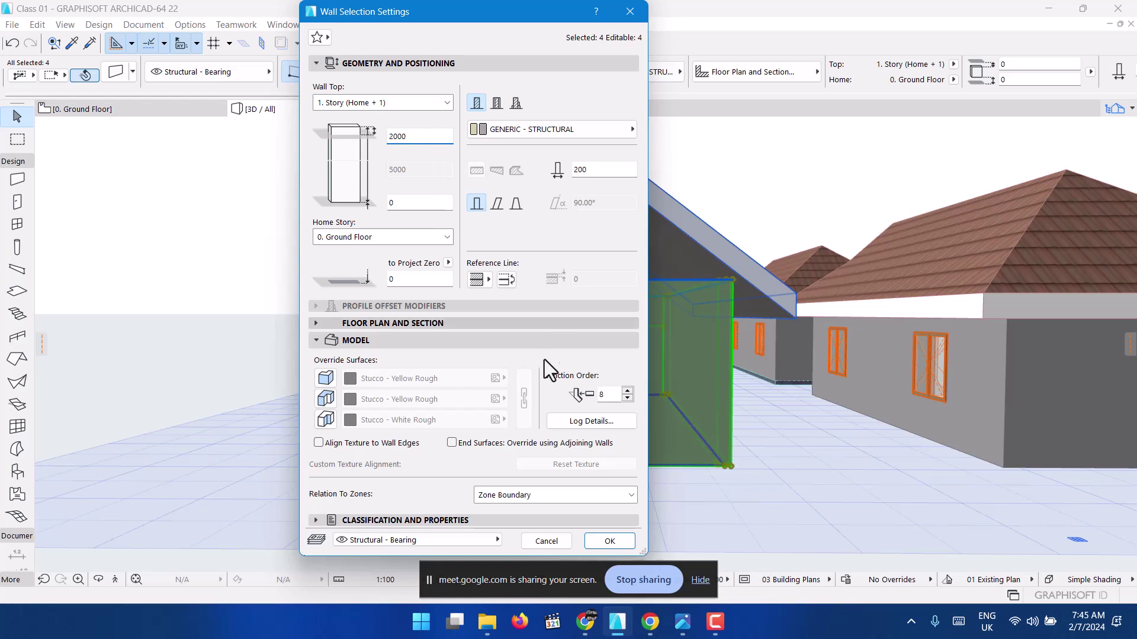
{"action": "left_click", "coordinate": [619, 541]}
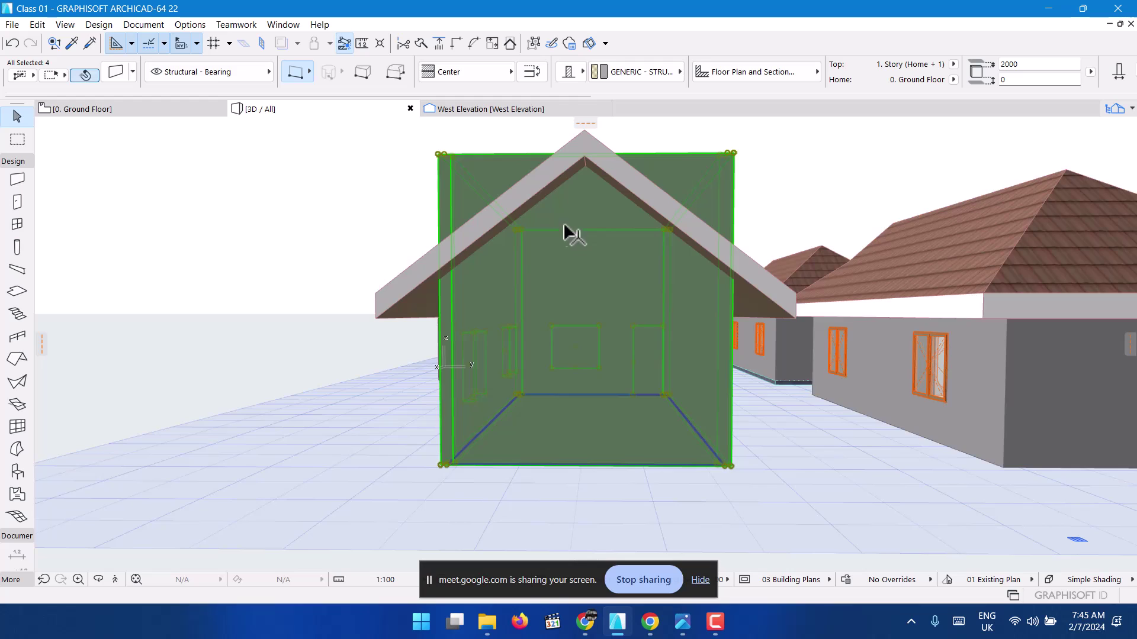
- Trim the four raised walls to the gable roof, using the roof from the current selection
{"action": "middle_click_drag", "start_coordinate": [525, 314], "coordinate": [570, 379], "text": "shift"}
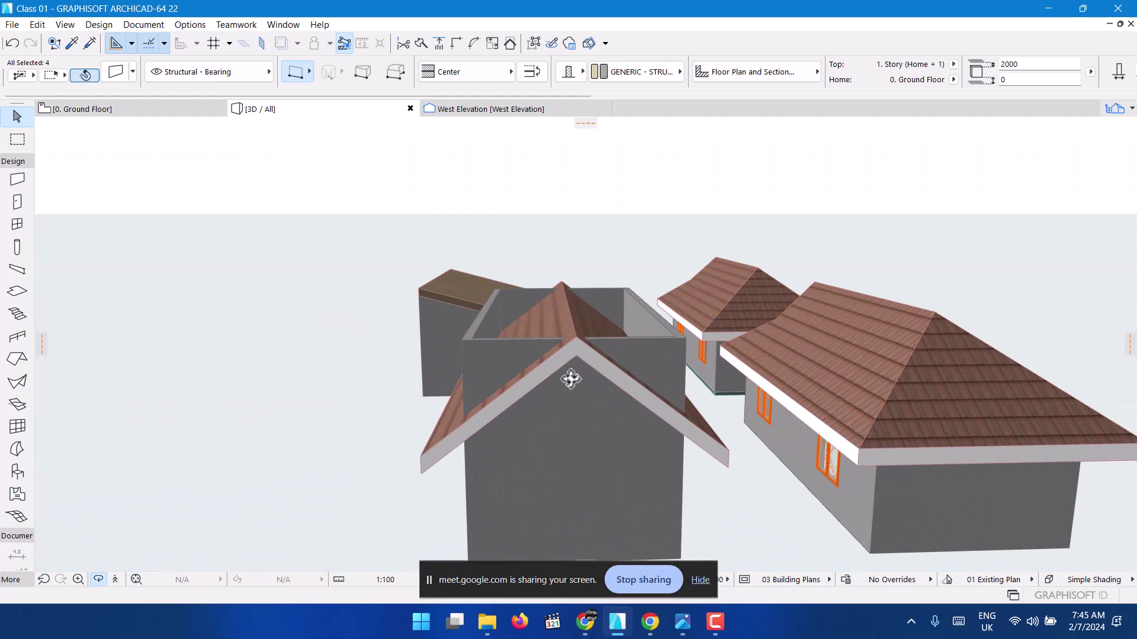
{"action": "middle_click_drag", "start_coordinate": [450, 392], "coordinate": [519, 310], "text": "shift"}
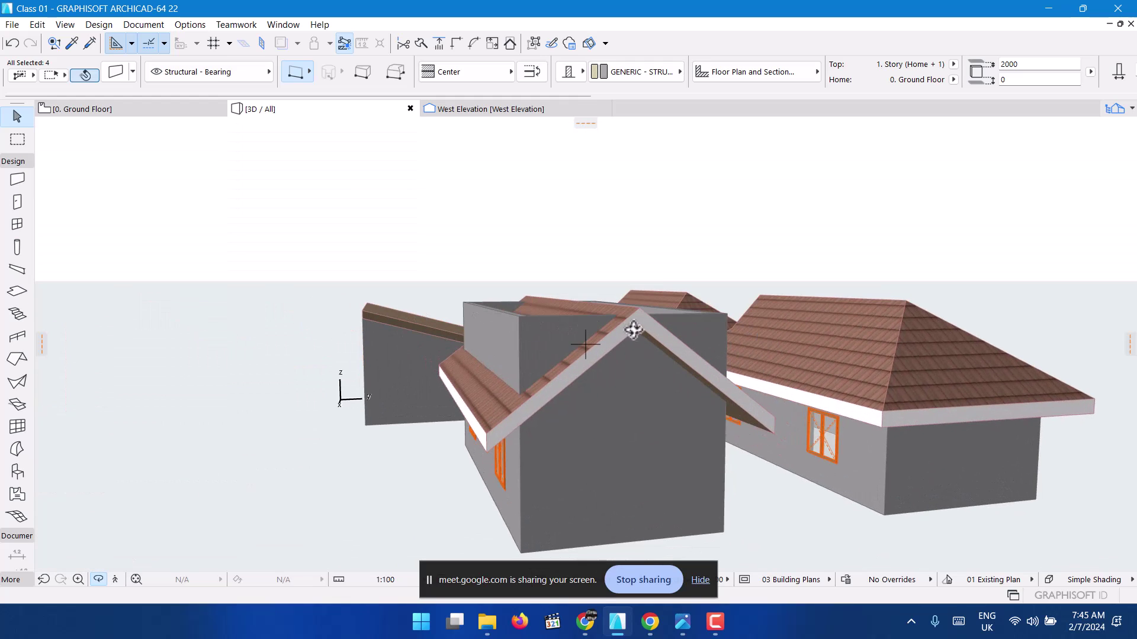
{"action": "middle_click_drag", "start_coordinate": [621, 329], "coordinate": [627, 331], "text": "shift"}
{"action": "middle_click_drag", "start_coordinate": [595, 367], "coordinate": [525, 386], "text": "shift"}
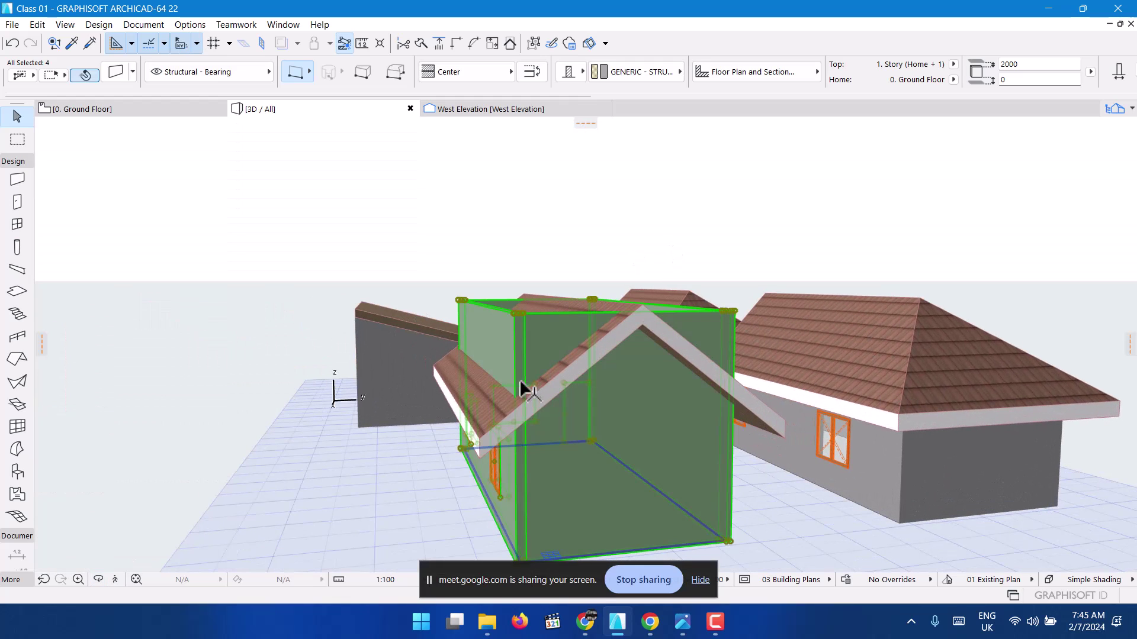
{"action": "left_click", "coordinate": [488, 402], "text": "shift"}
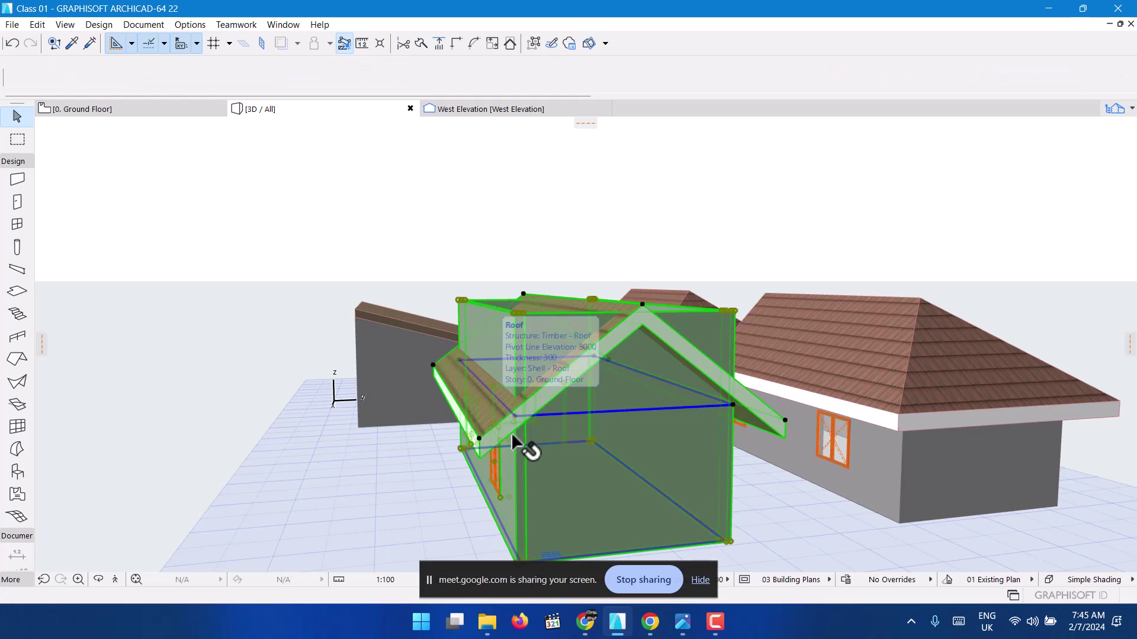
{"action": "right_click", "coordinate": [496, 190]}
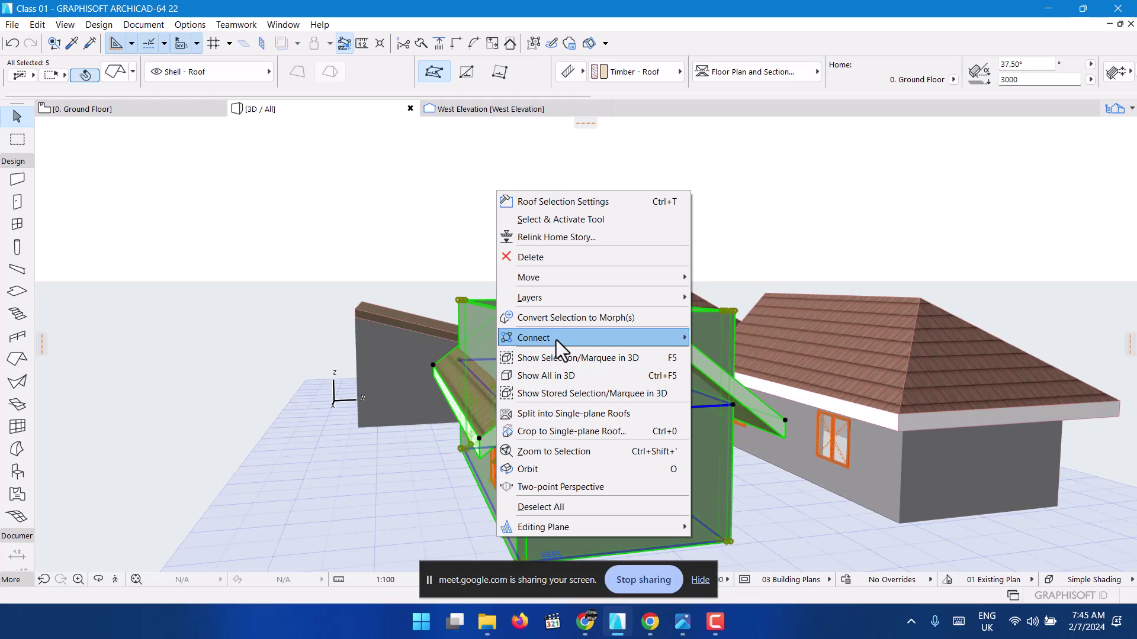
{"action": "mouse_move", "coordinate": [570, 341]}
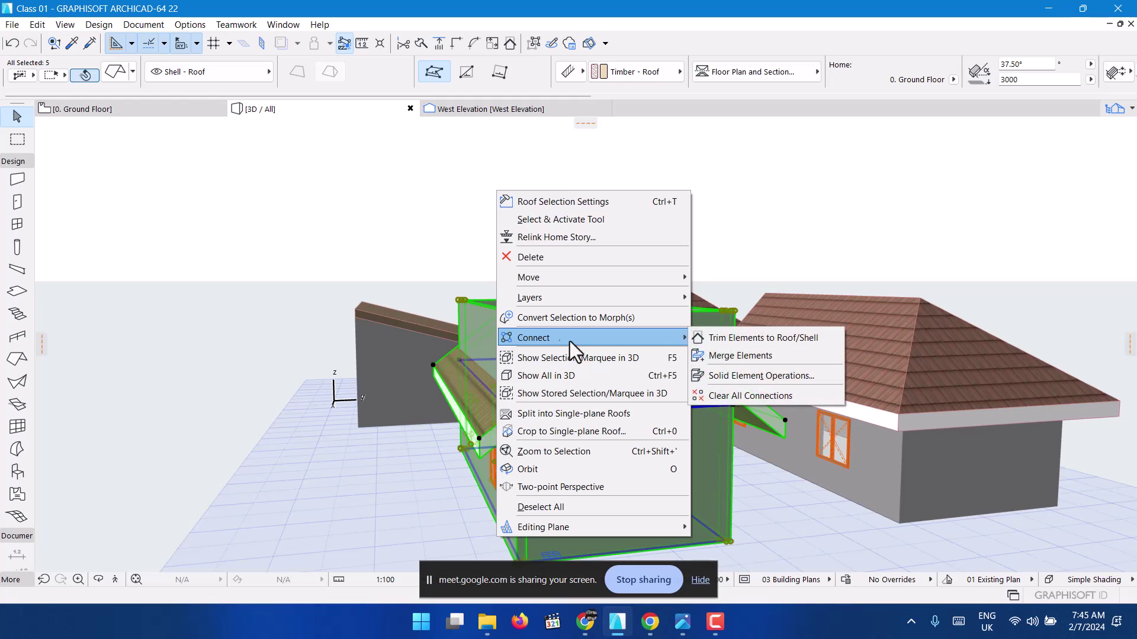
{"action": "left_click", "coordinate": [734, 336]}
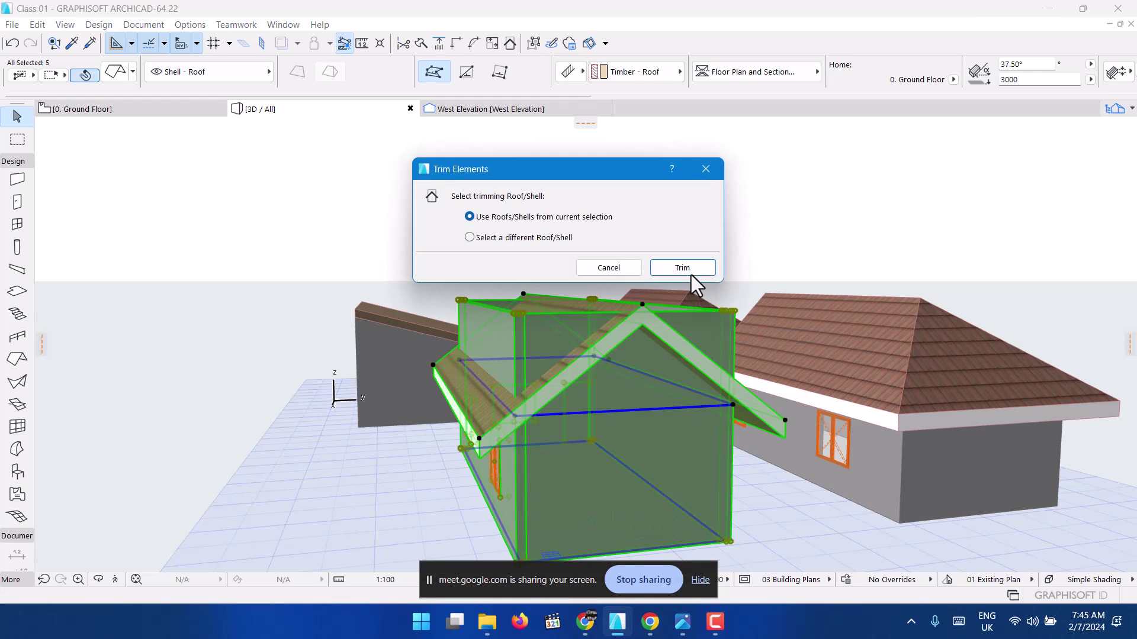
{"action": "key", "text": "Return"}
{"action": "middle_click_drag", "start_coordinate": [579, 249], "coordinate": [497, 322], "text": "shift"}
- Undo the trim to the roof and the height change of the four walls, and clear the selection
{"action": "key", "text": "ctrl+z"}
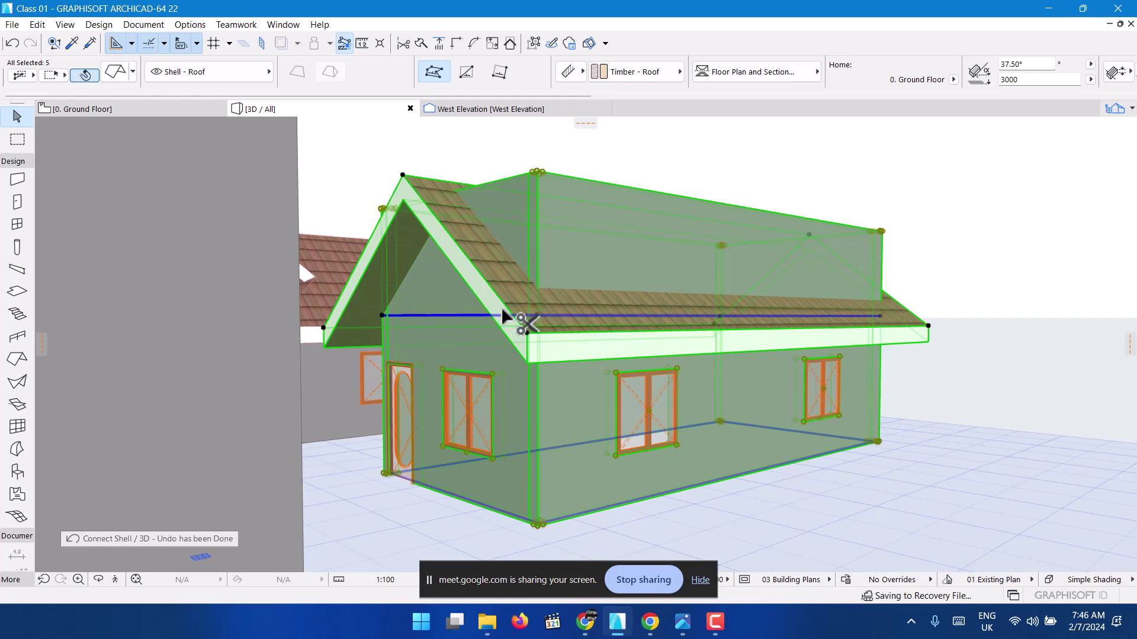
{"action": "key", "text": "ctrl+z"}
{"action": "key", "text": "Escape"}
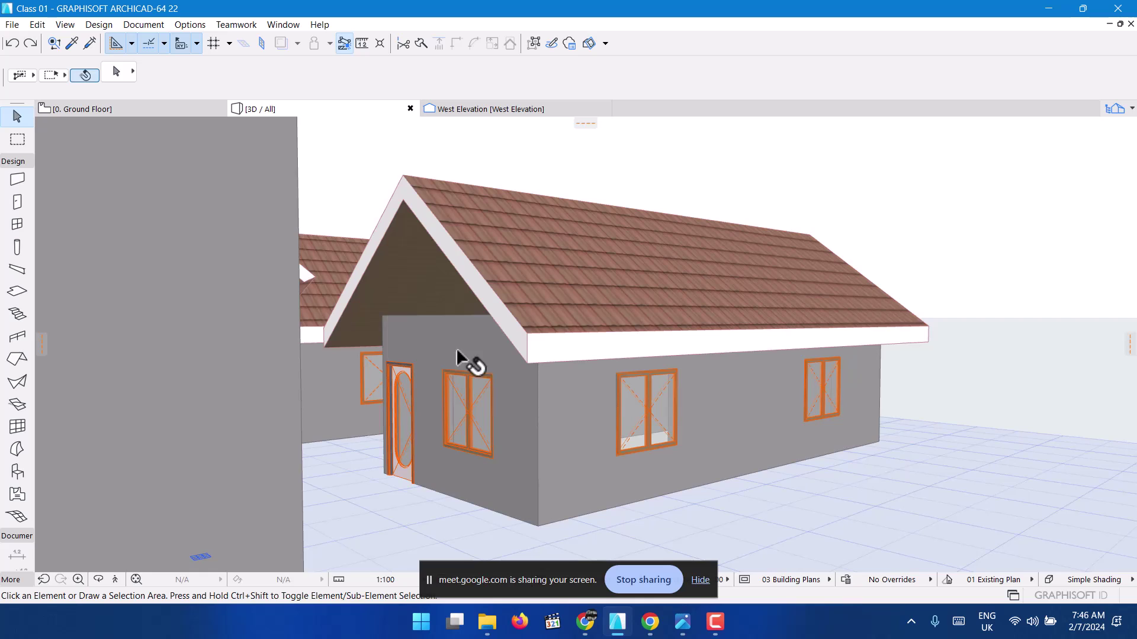
- Suspend groups and select only the two end walls beneath the roof's gables
{"action": "scroll", "coordinate": [244, 320], "scroll_direction": "down", "scroll_amount": 1}
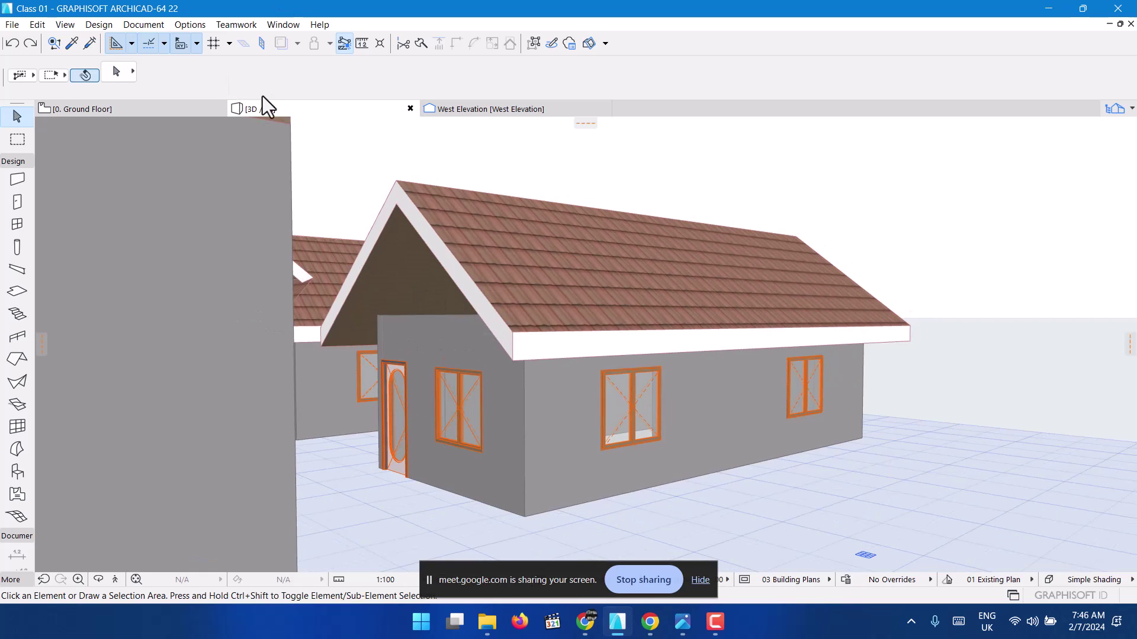
{"action": "left_click", "coordinate": [535, 44]}
{"action": "left_click", "coordinate": [438, 340]}
{"action": "middle_click_drag", "start_coordinate": [317, 347], "coordinate": [554, 246], "text": "shift"}
{"action": "middle_click_drag", "start_coordinate": [655, 172], "coordinate": [583, 376], "text": "shift"}
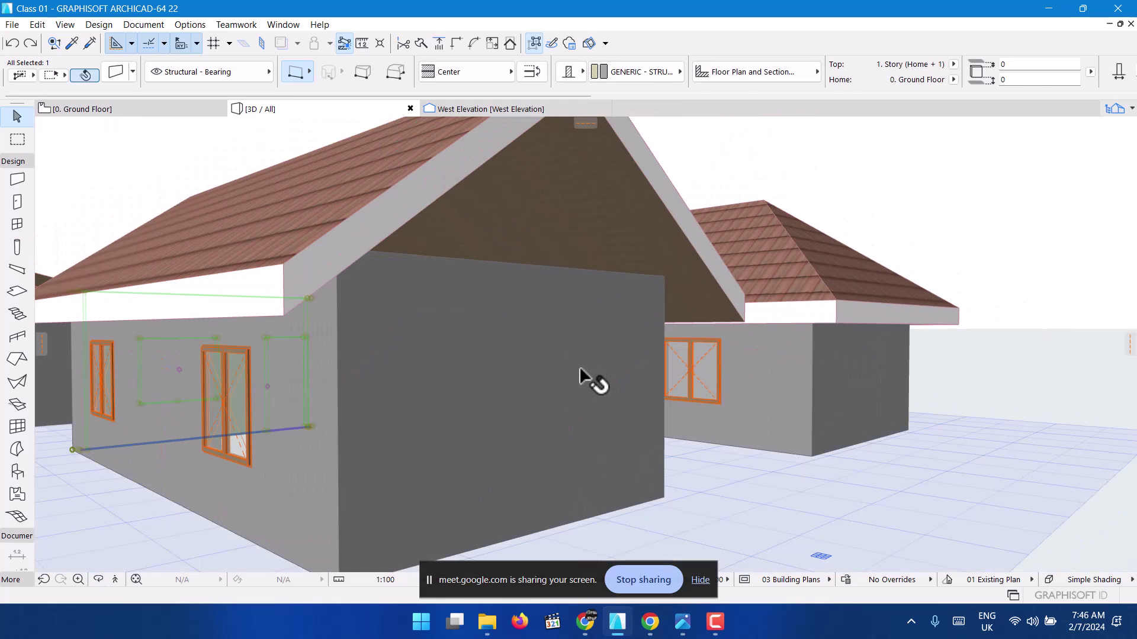
{"action": "left_click", "coordinate": [530, 323], "text": "shift"}
- Set the top offset of the two gable end walls to 2000
{"action": "key", "text": "ctrl+t"}
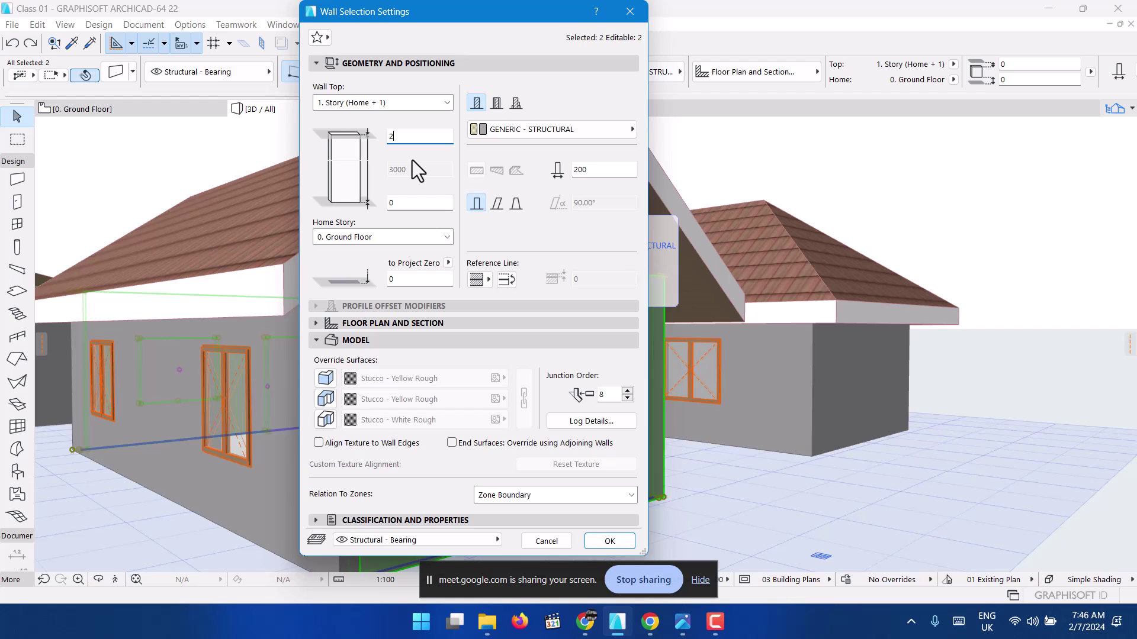
{"action": "left_click", "coordinate": [608, 541]}
{"action": "scroll", "coordinate": [501, 355], "scroll_direction": "down", "scroll_amount": 5}
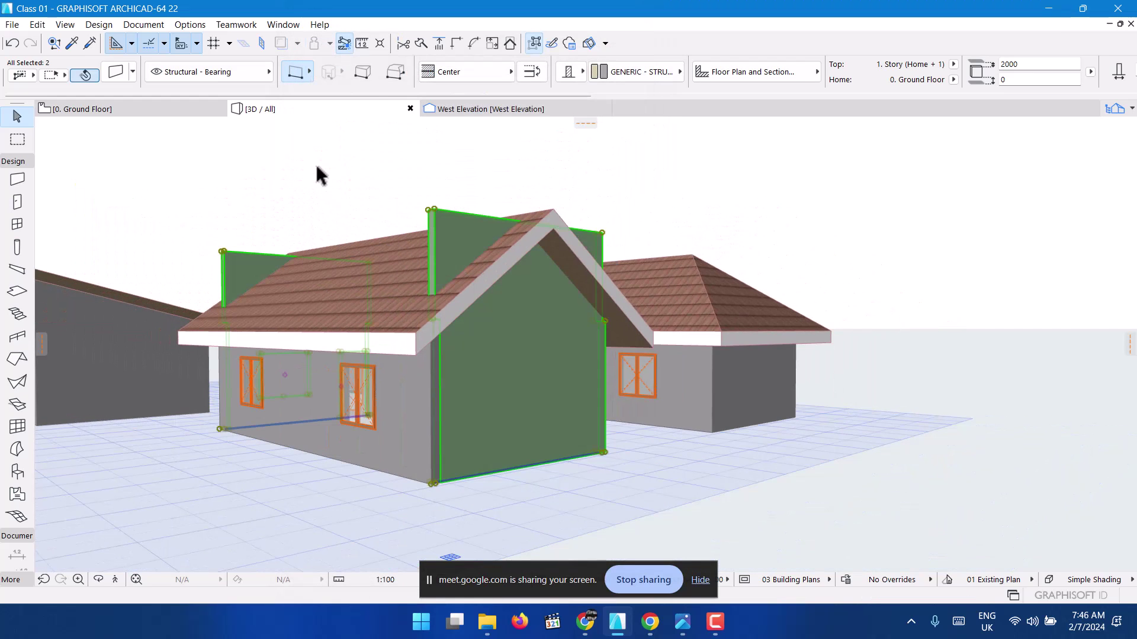
- Add the gable roof to the selection and trim the two end walls to it
{"action": "right_click", "coordinate": [317, 166]}
{"action": "left_click", "coordinate": [335, 150]}
{"action": "left_click_drag", "start_coordinate": [318, 274], "coordinate": [325, 314]}
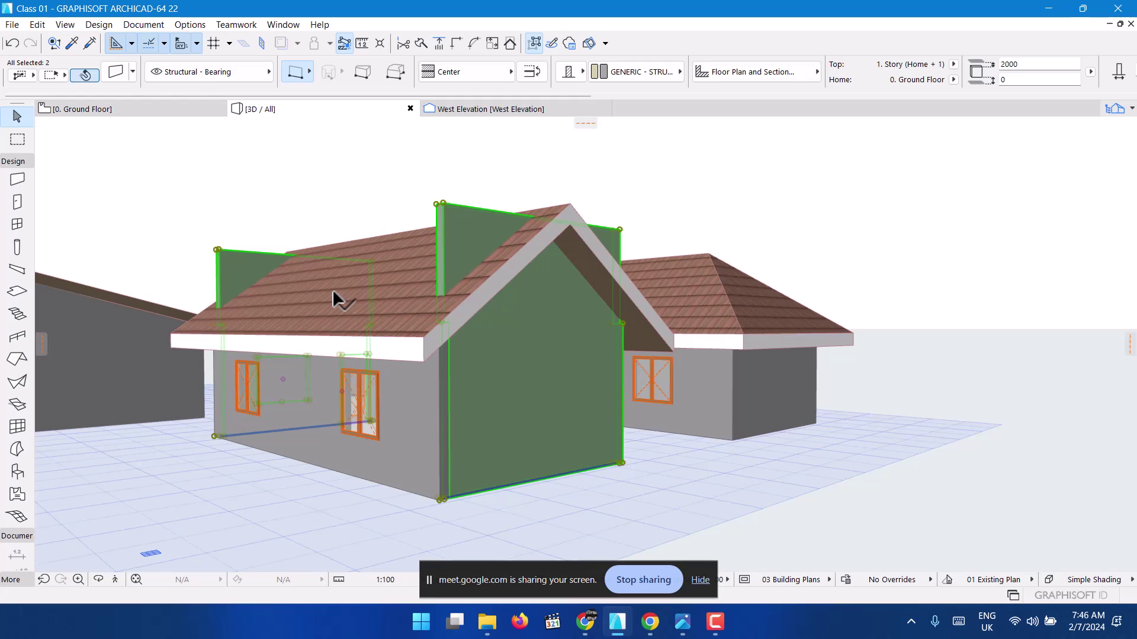
{"action": "left_click", "coordinate": [396, 295], "text": "shift"}
{"action": "right_click", "coordinate": [363, 175]}
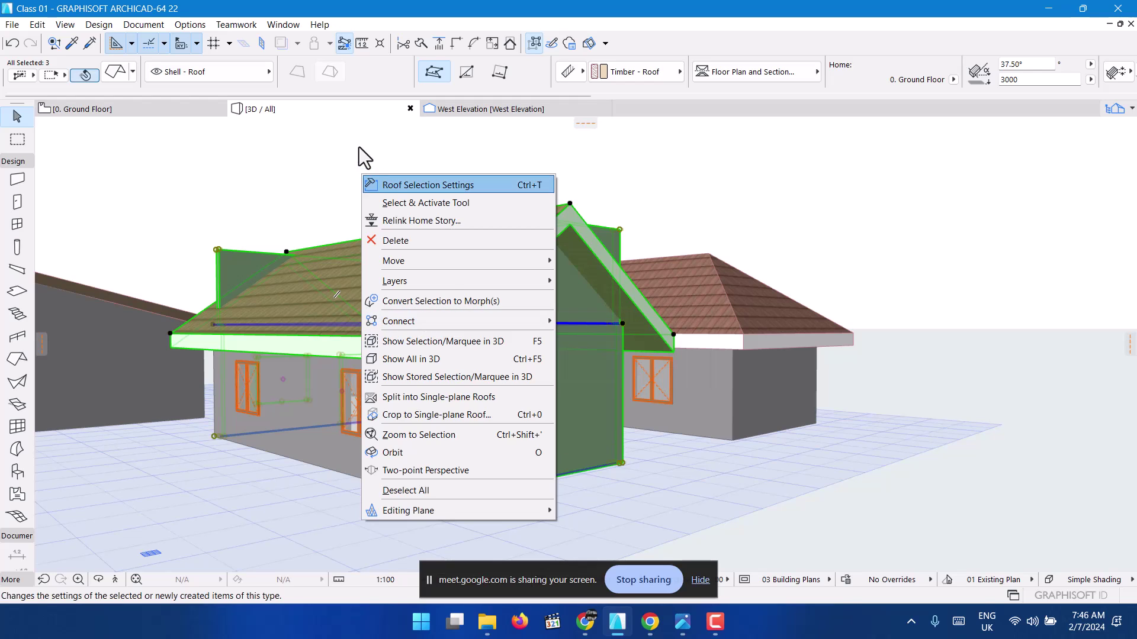
{"action": "left_click", "coordinate": [611, 322]}
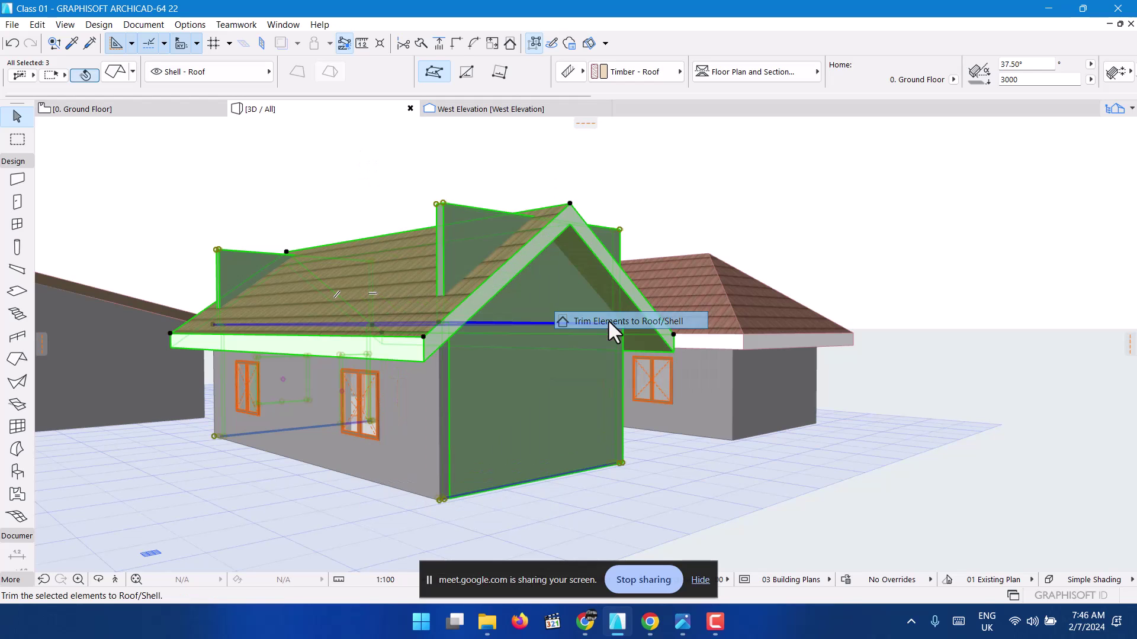
{"action": "key", "text": "Return"}
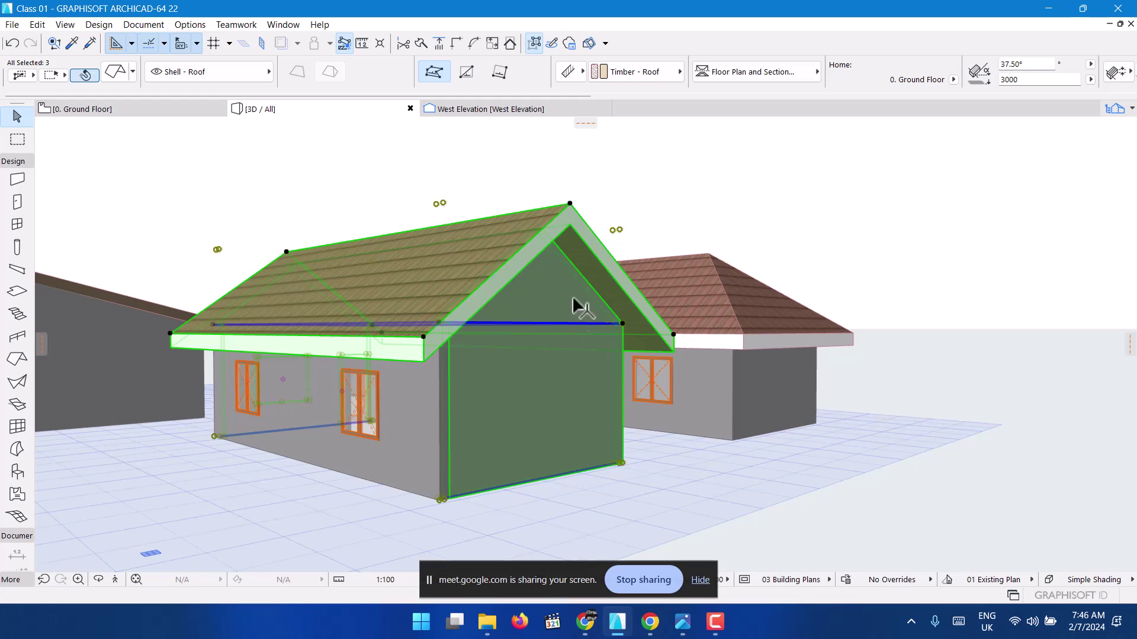
{"action": "key", "text": "Escape"}
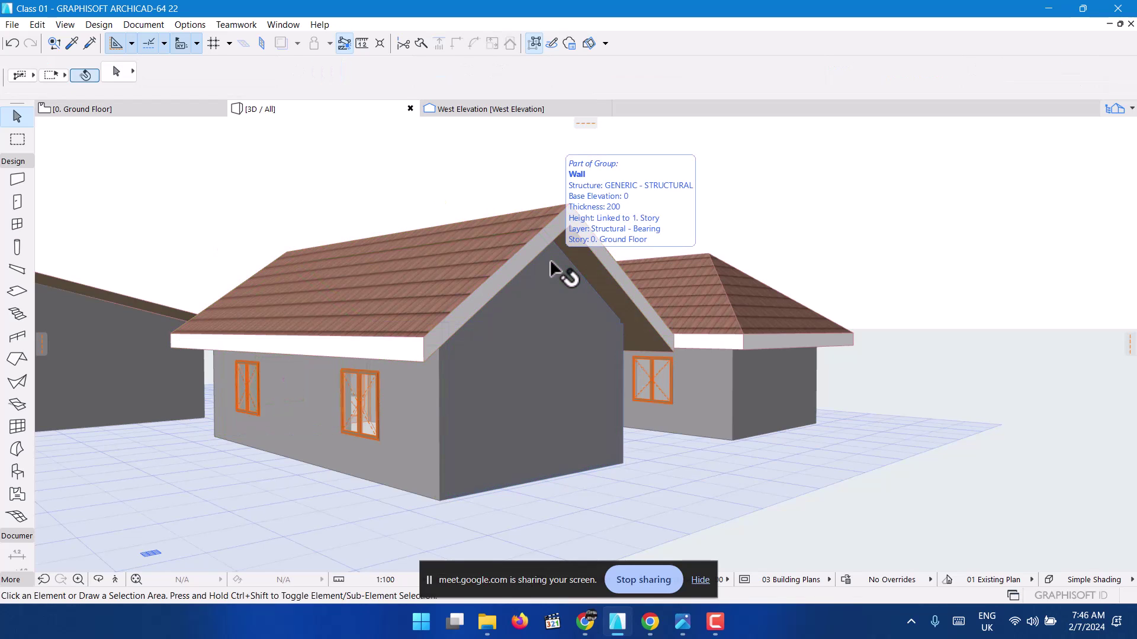
- Undo the trim and the top offset change of the two gable end walls
{"action": "key", "text": "ctrl+z"}
{"action": "key", "text": "ctrl+z"}
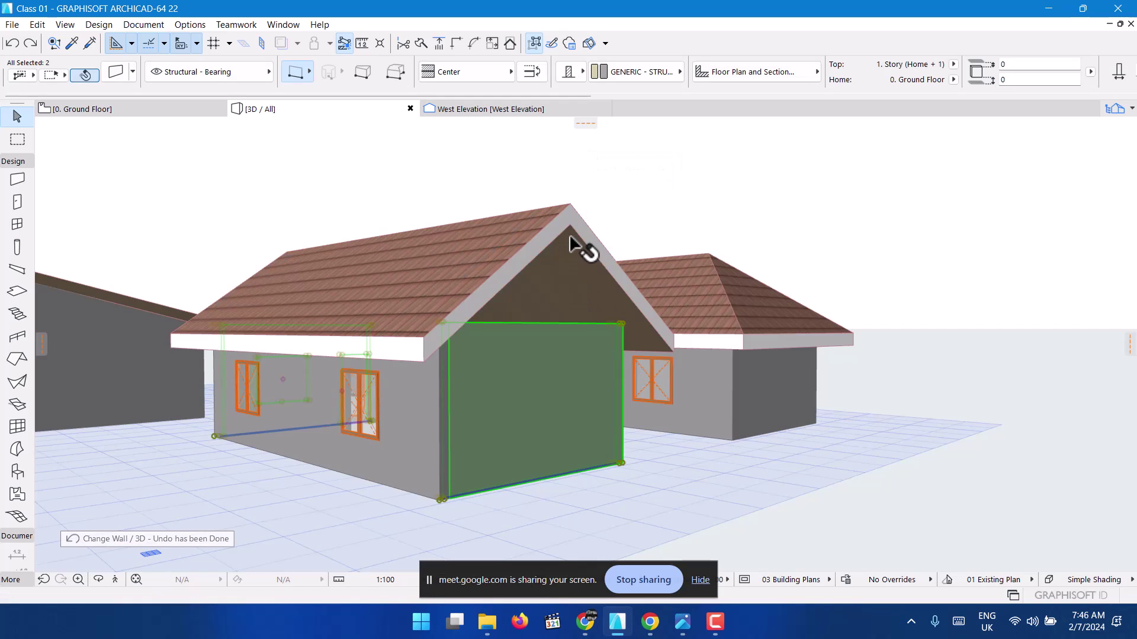
{"action": "middle_click_drag", "start_coordinate": [571, 244], "coordinate": [212, 352], "text": "shift"}
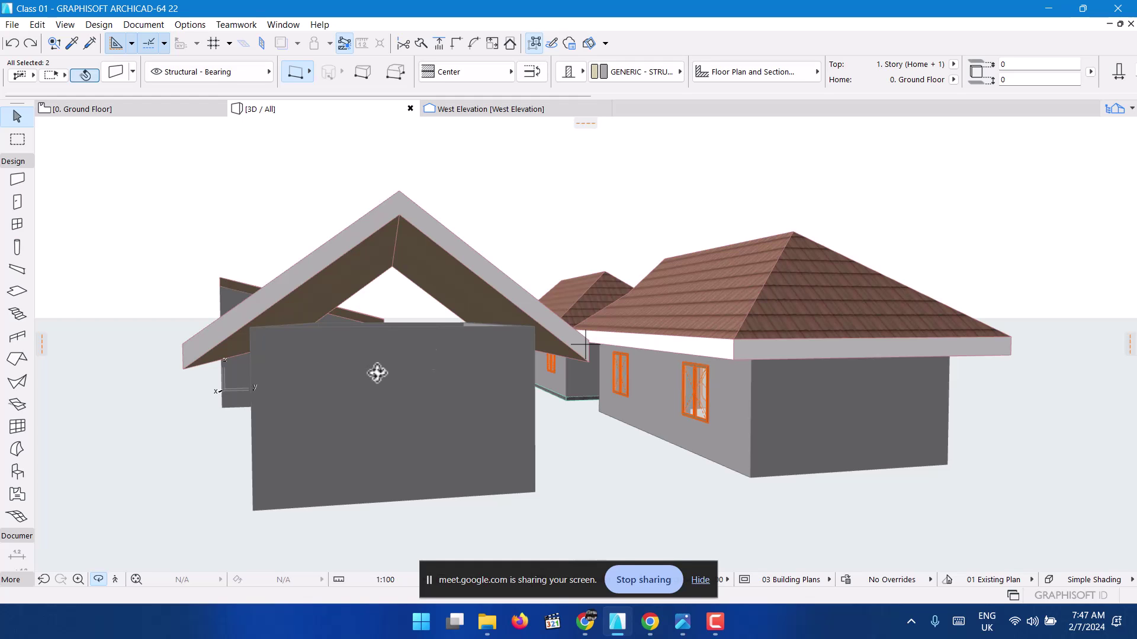
{"action": "middle_click_drag", "start_coordinate": [386, 291], "coordinate": [520, 358], "text": "shift"}
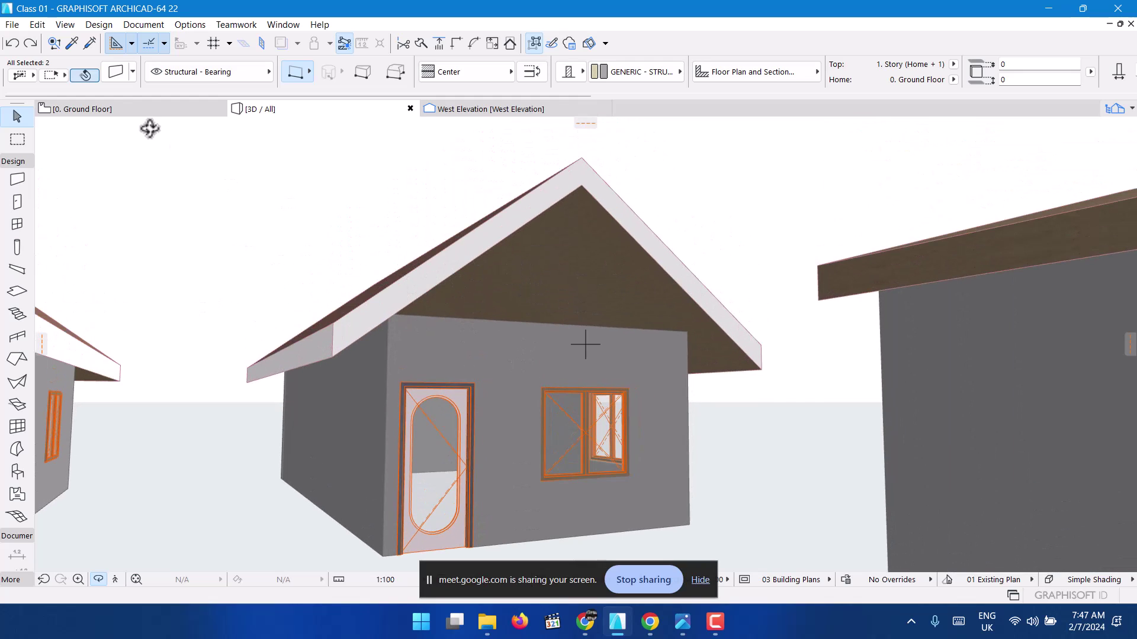
- Clear the roof selection on the floor plan and switch the plan from the ground floor to 1. Story
{"action": "left_click", "coordinate": [94, 108]}
{"action": "scroll", "coordinate": [308, 293], "scroll_direction": "down", "scroll_amount": 3}
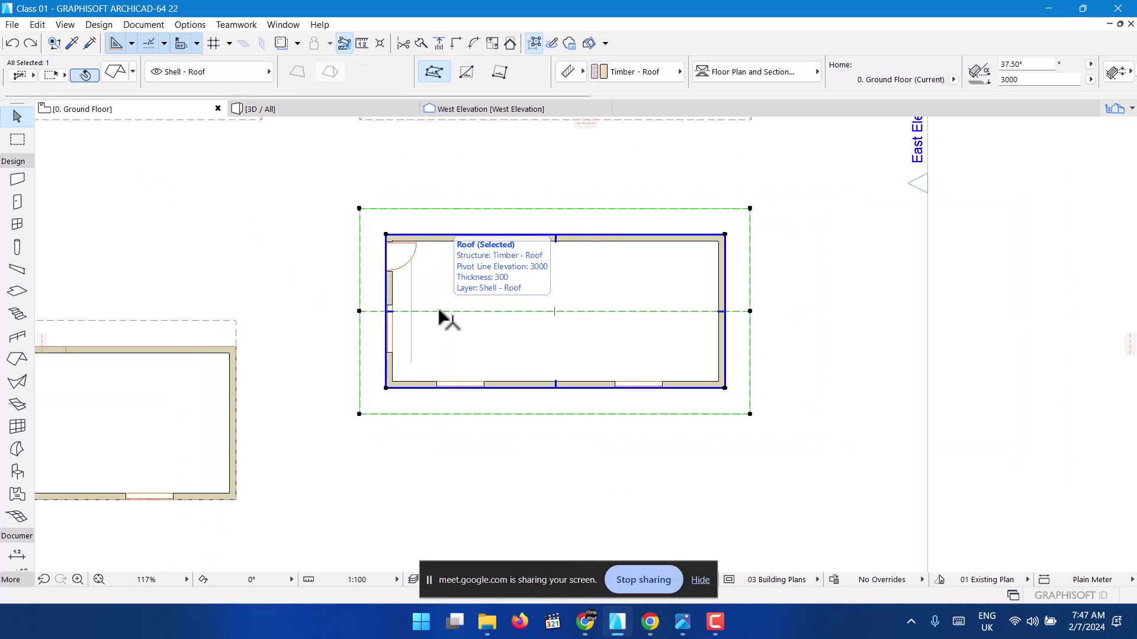
{"action": "scroll", "coordinate": [448, 319], "scroll_direction": "down", "scroll_amount": 3}
{"action": "scroll", "coordinate": [414, 302], "scroll_direction": "up", "scroll_amount": 3}
{"action": "scroll", "coordinate": [355, 296], "scroll_direction": "down", "scroll_amount": 2}
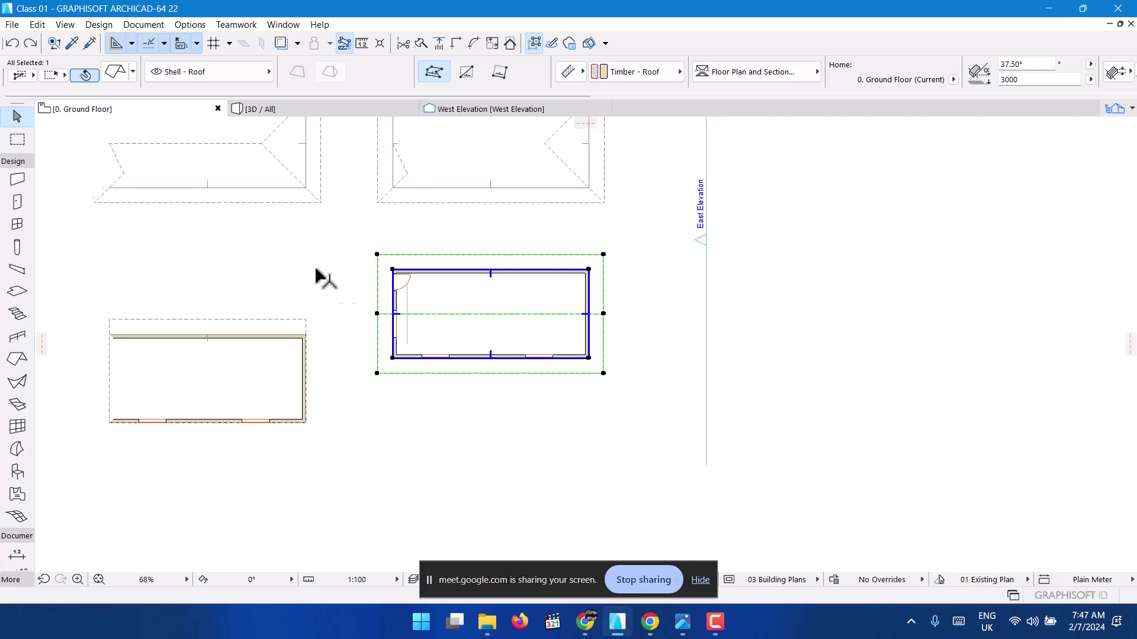
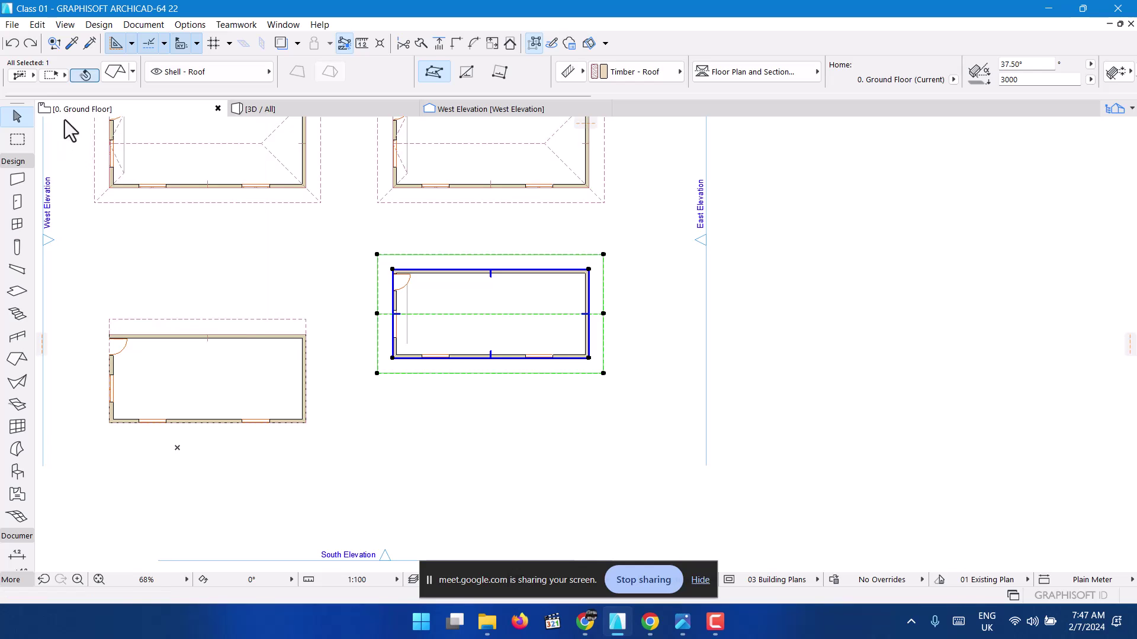
{"action": "left_click", "coordinate": [337, 256]}
{"action": "left_click", "coordinate": [336, 256]}
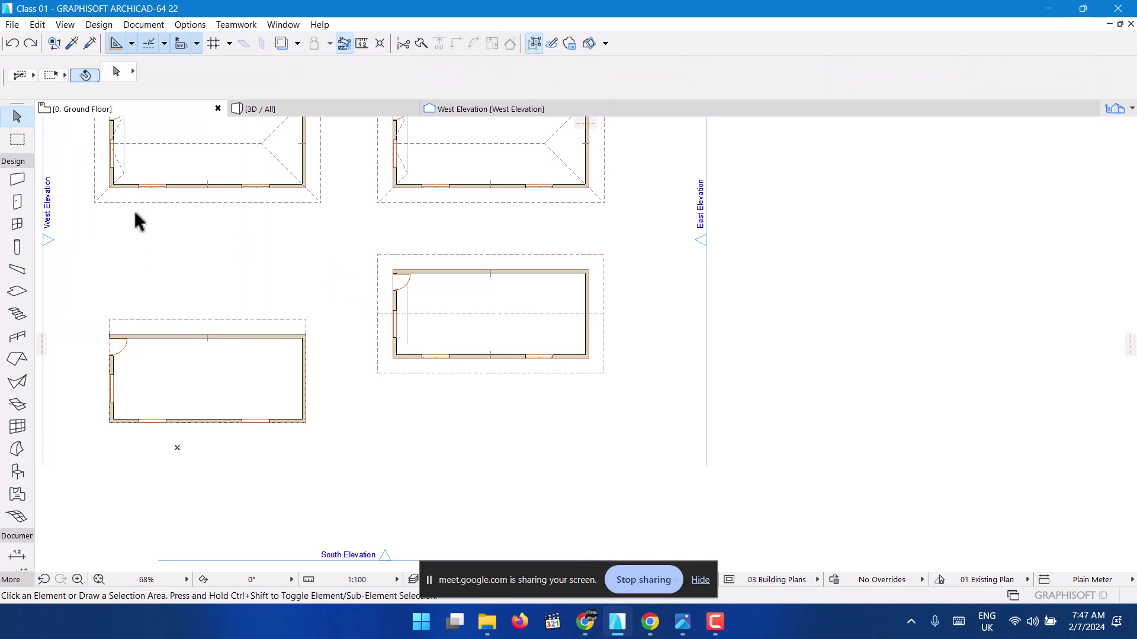
{"action": "right_click", "coordinate": [103, 111]}
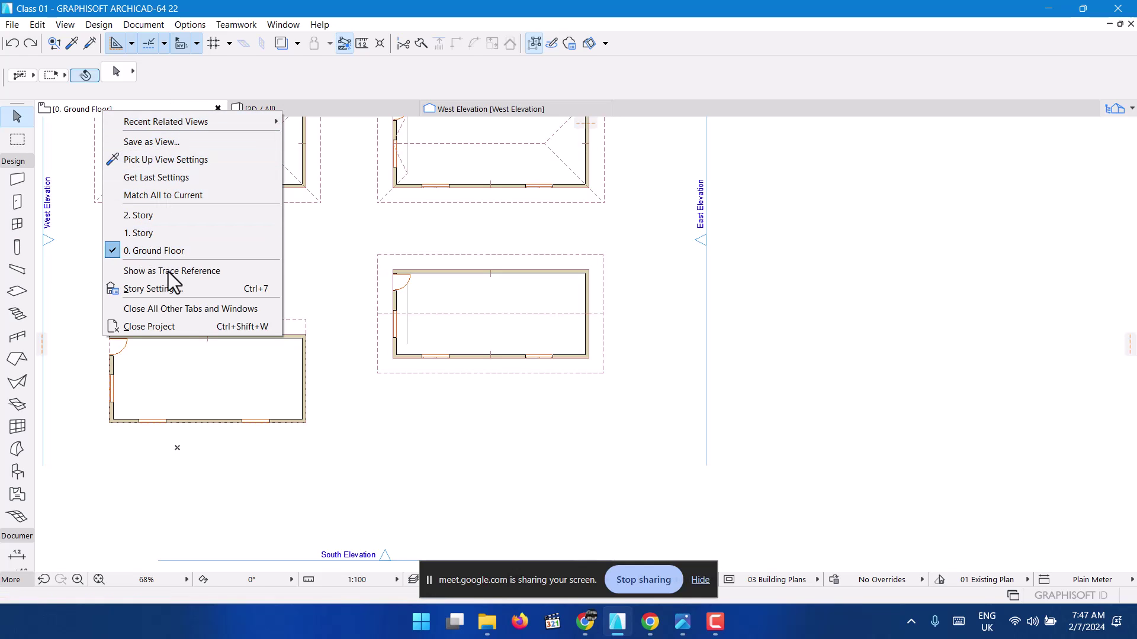
{"action": "left_click", "coordinate": [166, 233]}
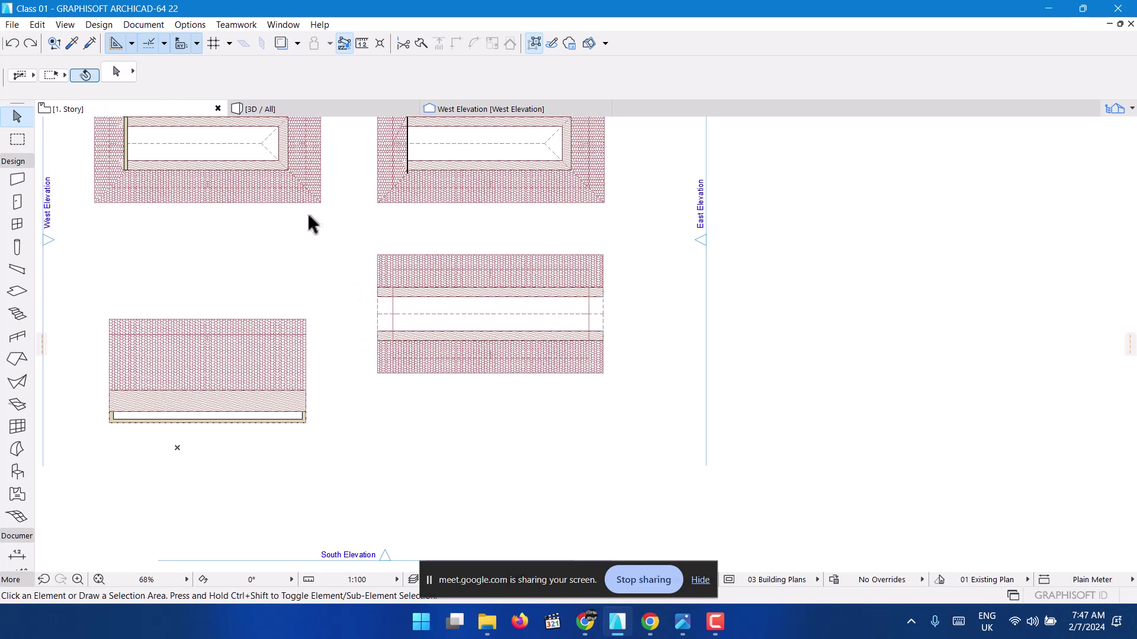
- Examine the gable roof's pivot line and its corners on the 1. Story plan, leaving nothing selected
{"action": "scroll", "coordinate": [465, 364], "scroll_direction": "up", "scroll_amount": 3}
{"action": "scroll", "coordinate": [365, 269], "scroll_direction": "up", "scroll_amount": 5}
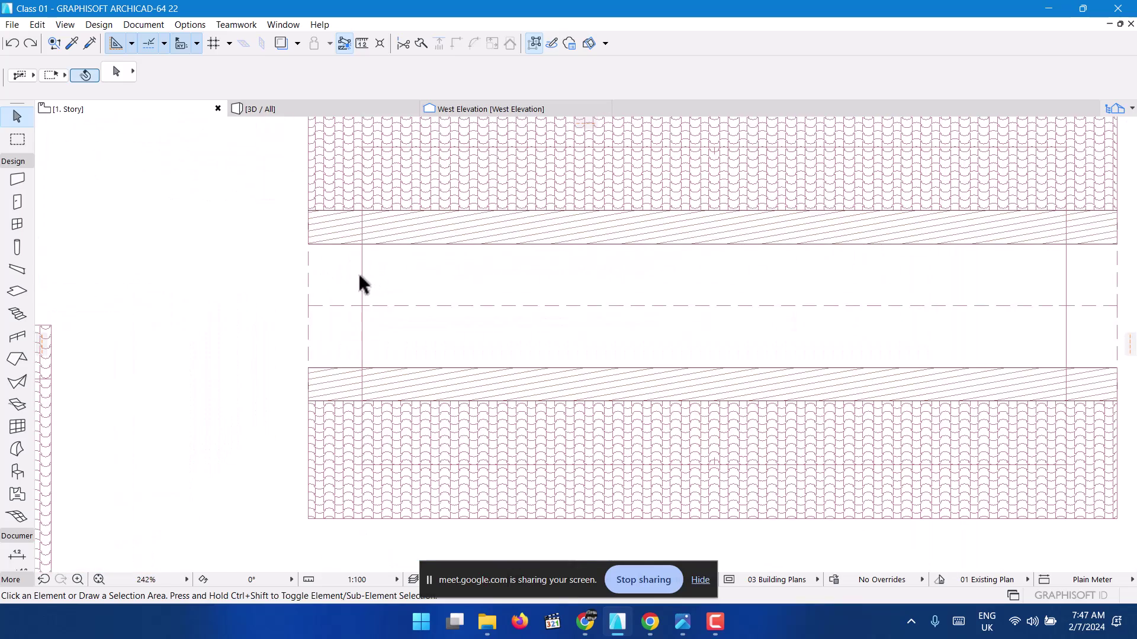
{"action": "left_click", "coordinate": [363, 276]}
{"action": "scroll", "coordinate": [359, 235], "scroll_direction": "down", "scroll_amount": 4}
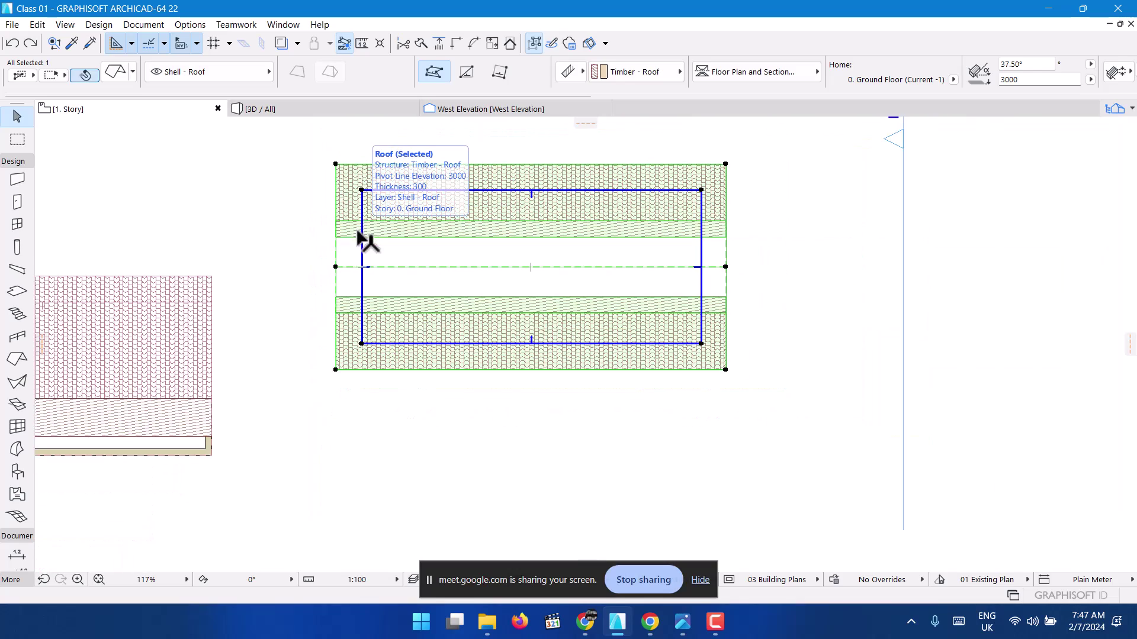
{"action": "scroll", "coordinate": [366, 219], "scroll_direction": "up", "scroll_amount": 3}
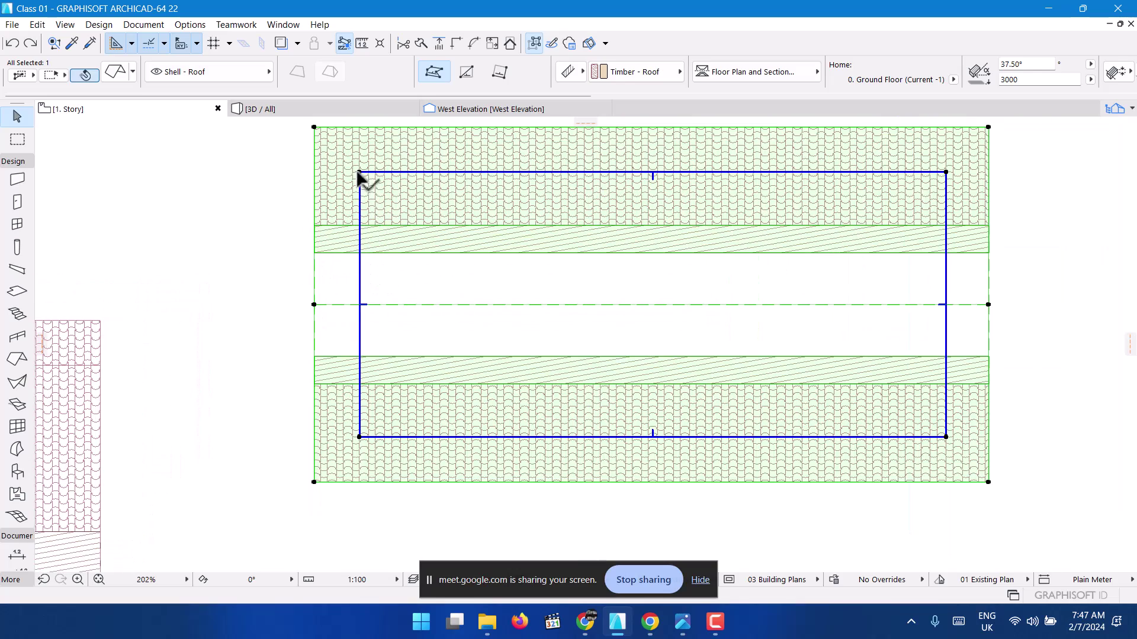
{"action": "scroll", "coordinate": [330, 399], "scroll_direction": "down", "scroll_amount": 4}
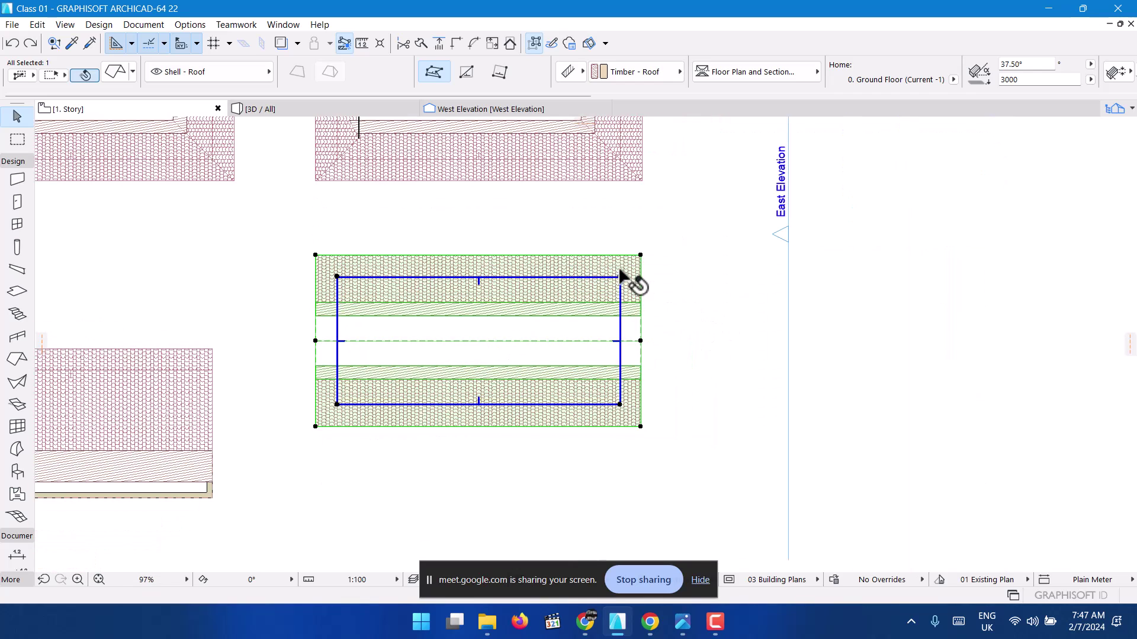
{"action": "key", "text": "Escape"}
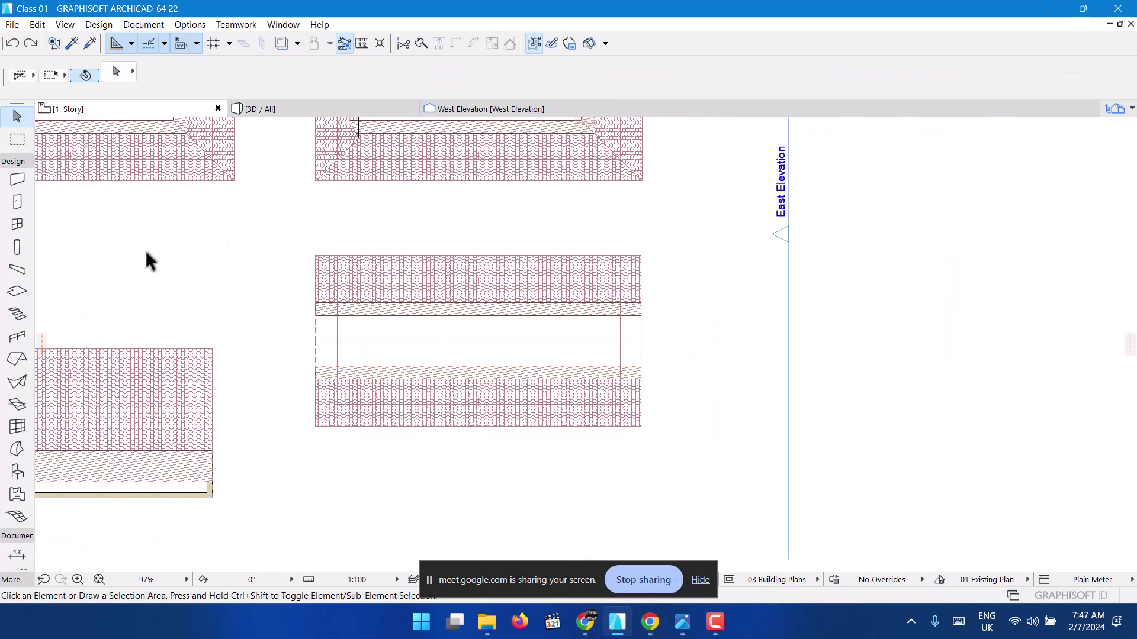
- Draw a wall with an Outside Face reference line between the two pivot-line corners at the gable roof's west end on 1. Story
{"action": "left_click", "coordinate": [24, 179]}
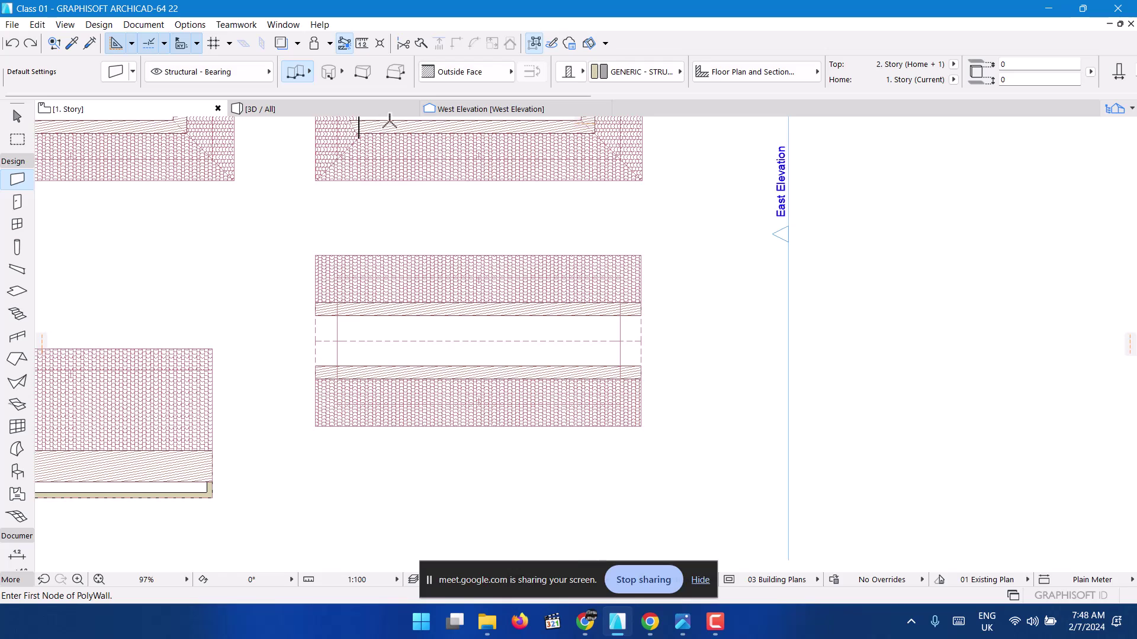
{"action": "left_click", "coordinate": [457, 68]}
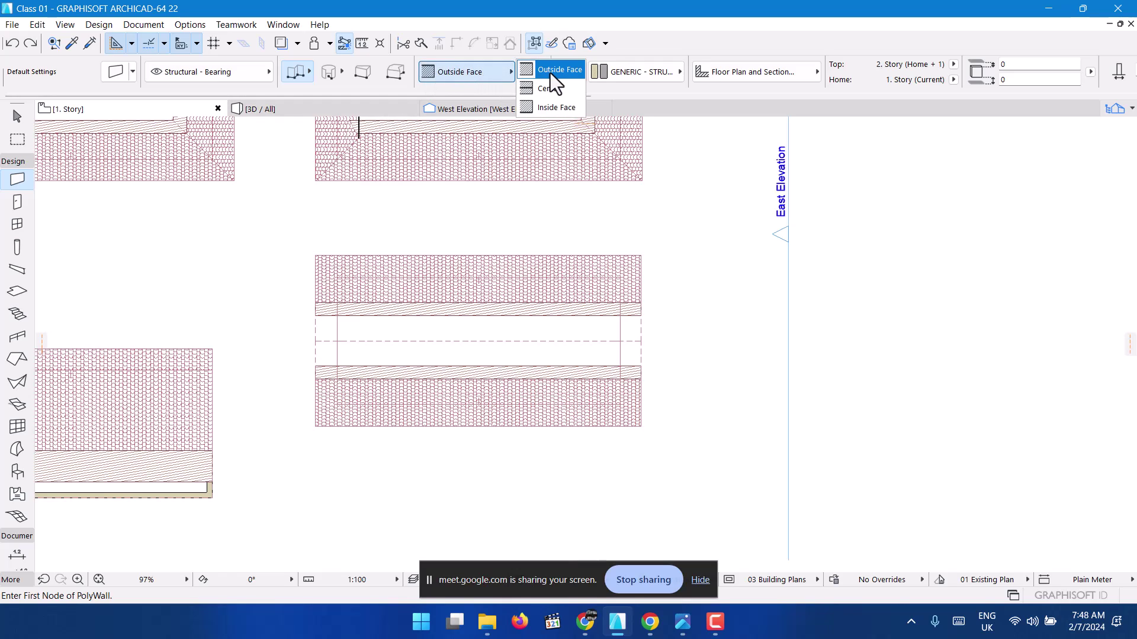
{"action": "scroll", "coordinate": [339, 269], "scroll_direction": "up", "scroll_amount": 5}
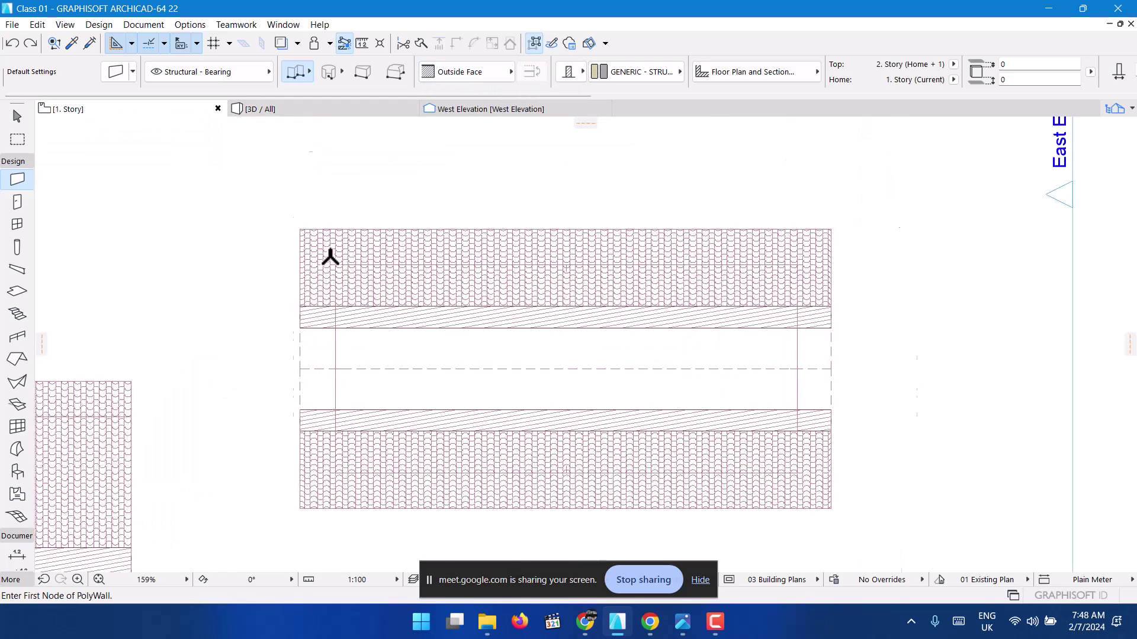
{"action": "scroll", "coordinate": [342, 251], "scroll_direction": "up", "scroll_amount": 3}
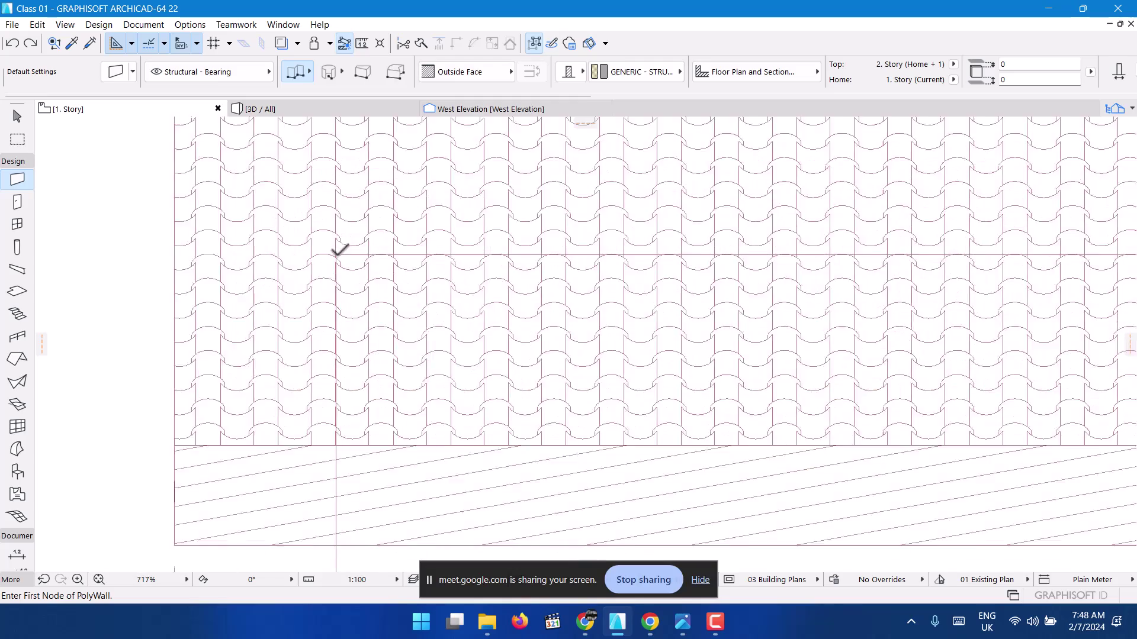
{"action": "left_click", "coordinate": [337, 254]}
{"action": "scroll", "coordinate": [351, 207], "scroll_direction": "down", "scroll_amount": 4}
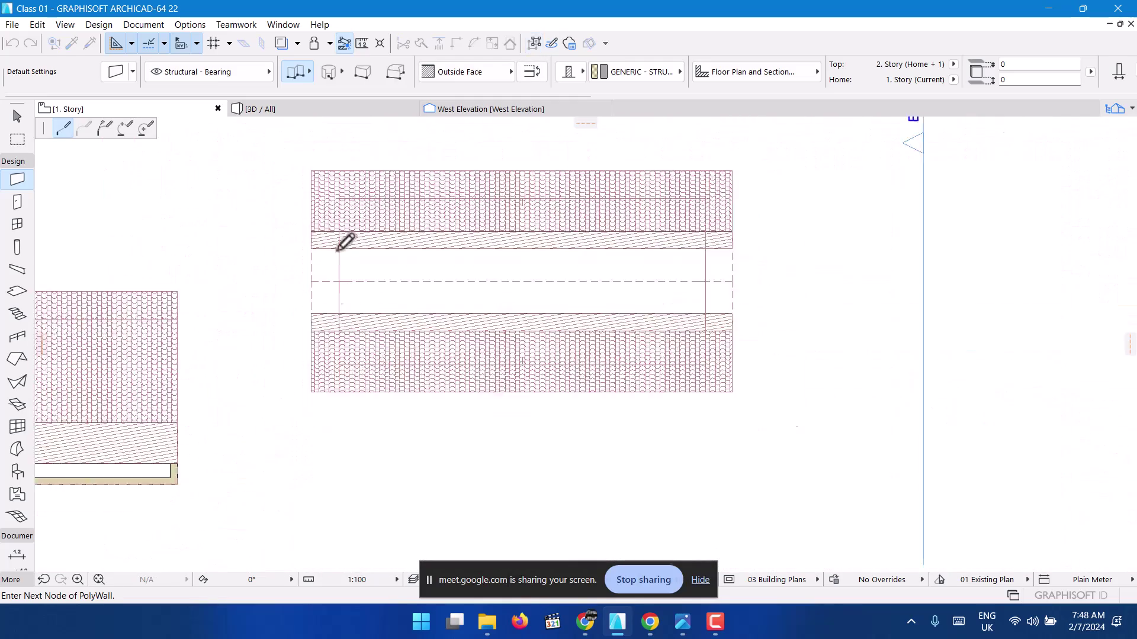
{"action": "scroll", "coordinate": [347, 331], "scroll_direction": "up", "scroll_amount": 3}
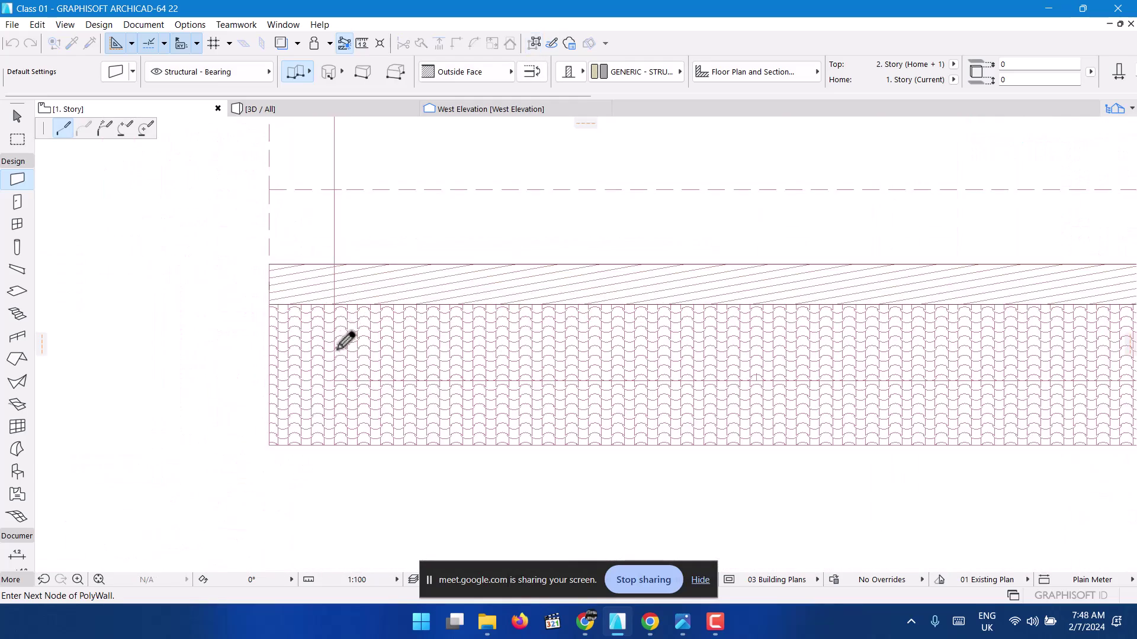
{"action": "double_click", "coordinate": [335, 379]}
{"action": "scroll", "coordinate": [373, 381], "scroll_direction": "down", "scroll_amount": 5}
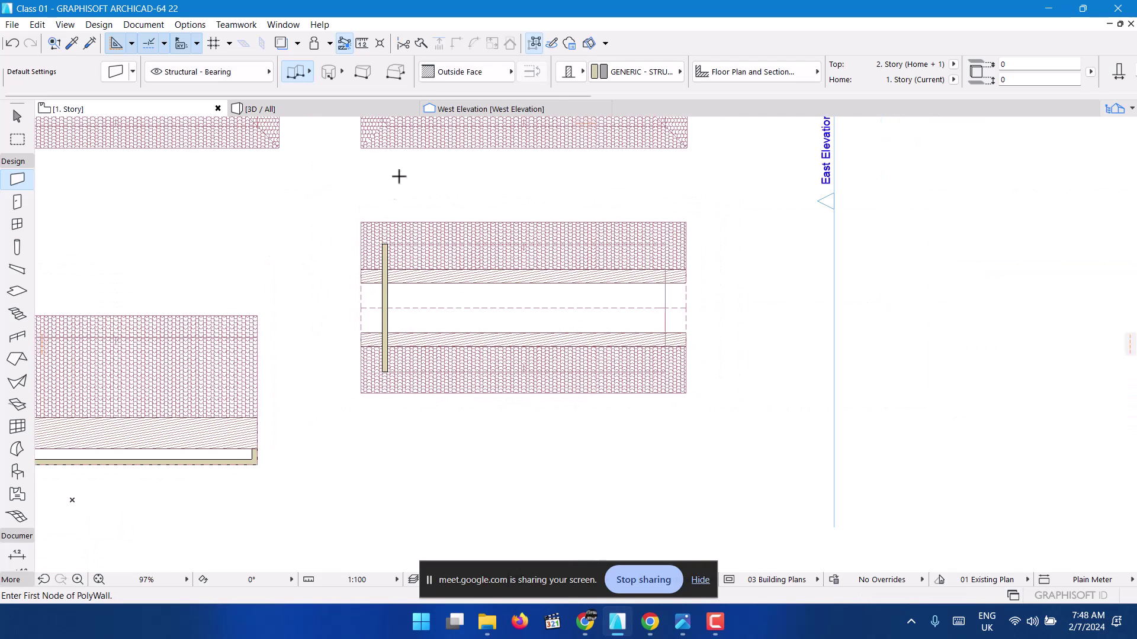
- In the 3D view, select only the new wall above the door and window and give it a tan surface finish
{"action": "left_click", "coordinate": [329, 109]}
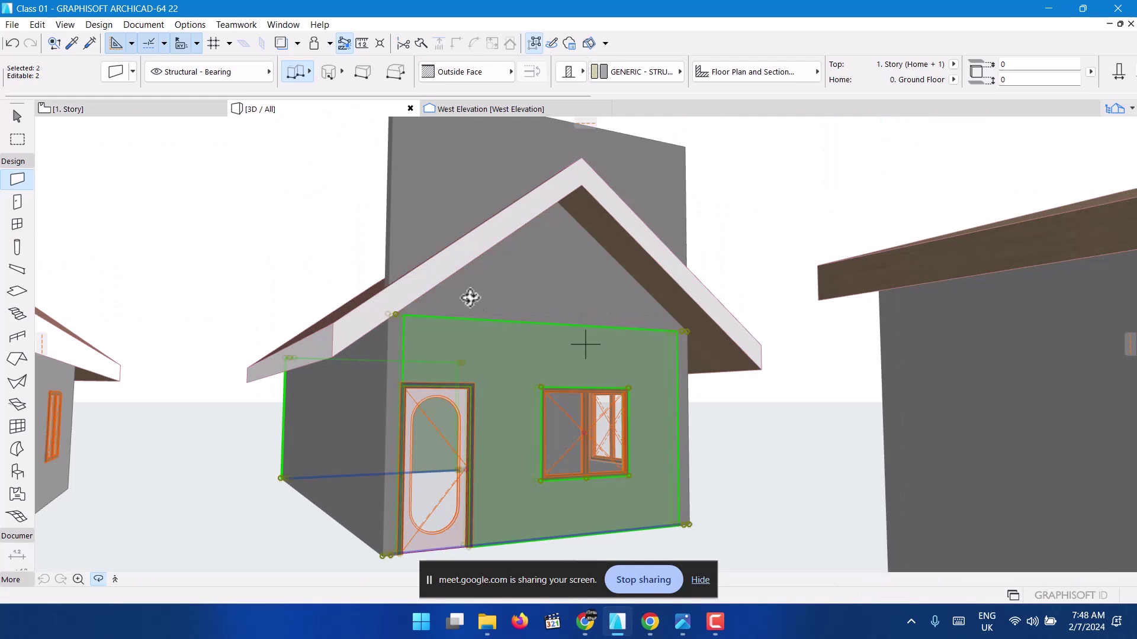
{"action": "middle_click_drag", "start_coordinate": [546, 256], "coordinate": [443, 178], "text": "shift"}
{"action": "key", "text": "Escape"}
{"action": "left_click", "coordinate": [388, 207]}
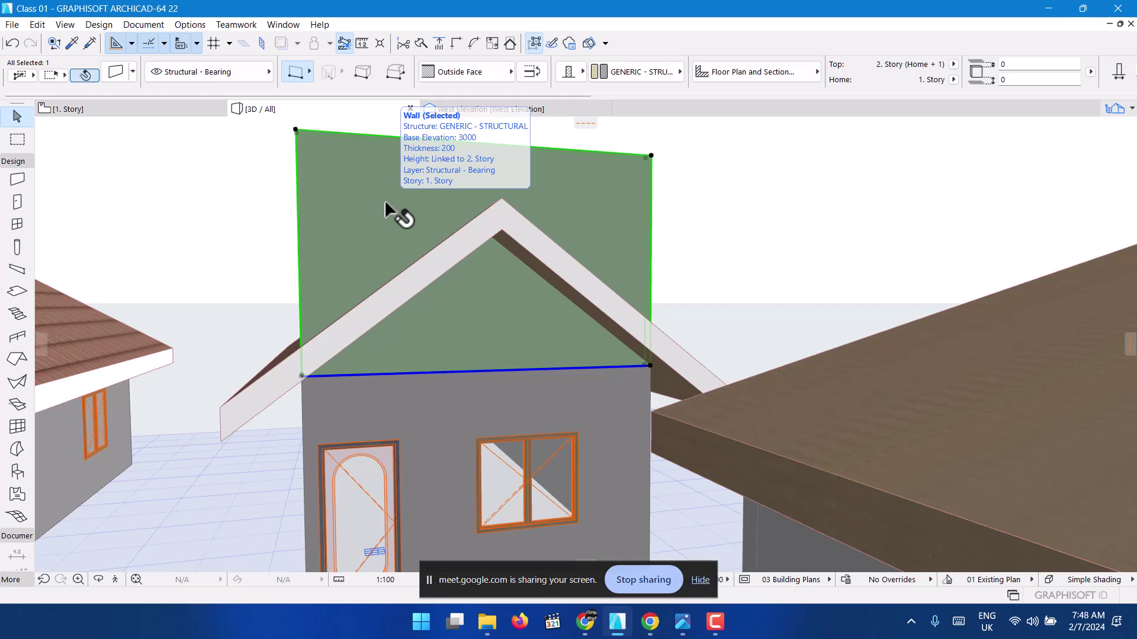
{"action": "double_click", "coordinate": [386, 207]}
{"action": "left_click", "coordinate": [325, 399]}
{"action": "left_click", "coordinate": [610, 541]}
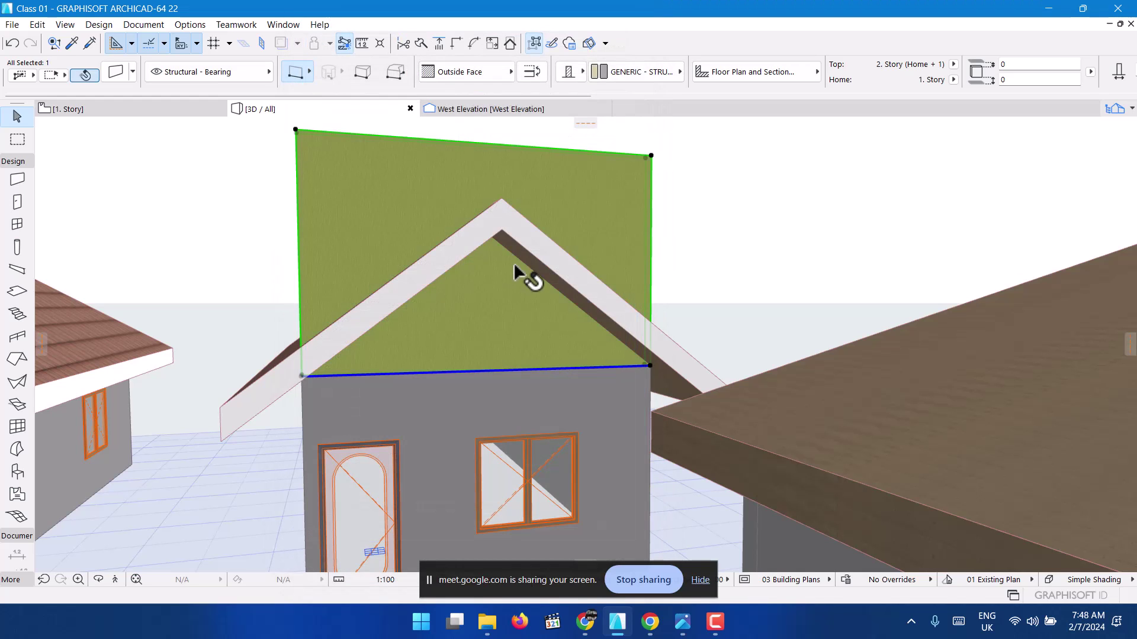
- Select the new tan wall together with the gable roof and trim the wall to the roof
{"action": "middle_click_drag", "start_coordinate": [417, 271], "coordinate": [462, 317], "text": "shift"}
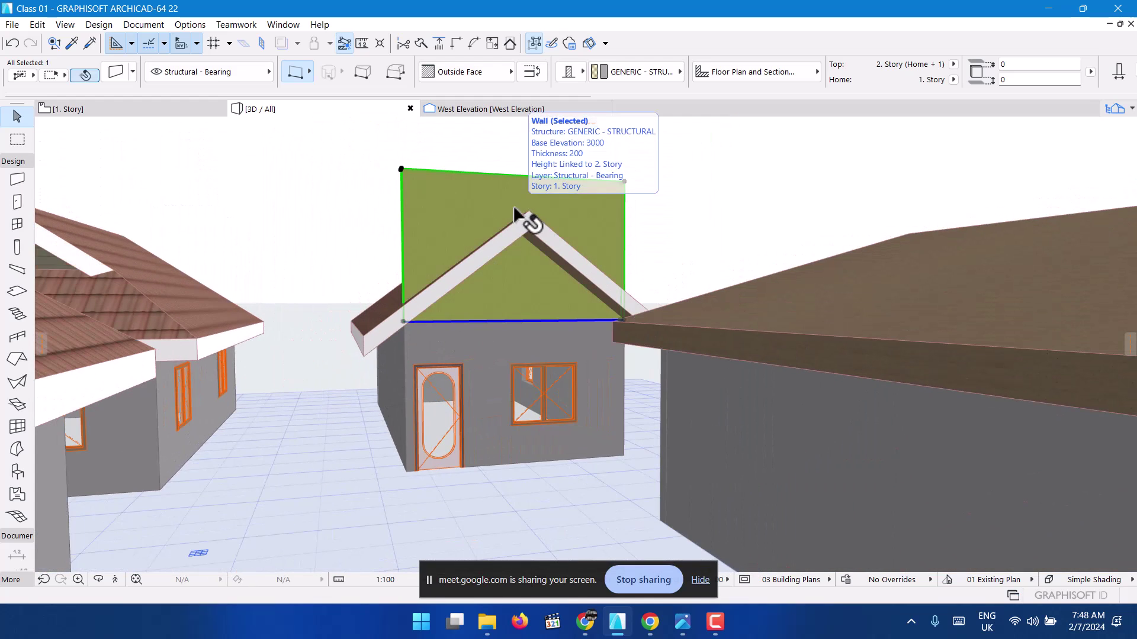
{"action": "key", "text": "Escape"}
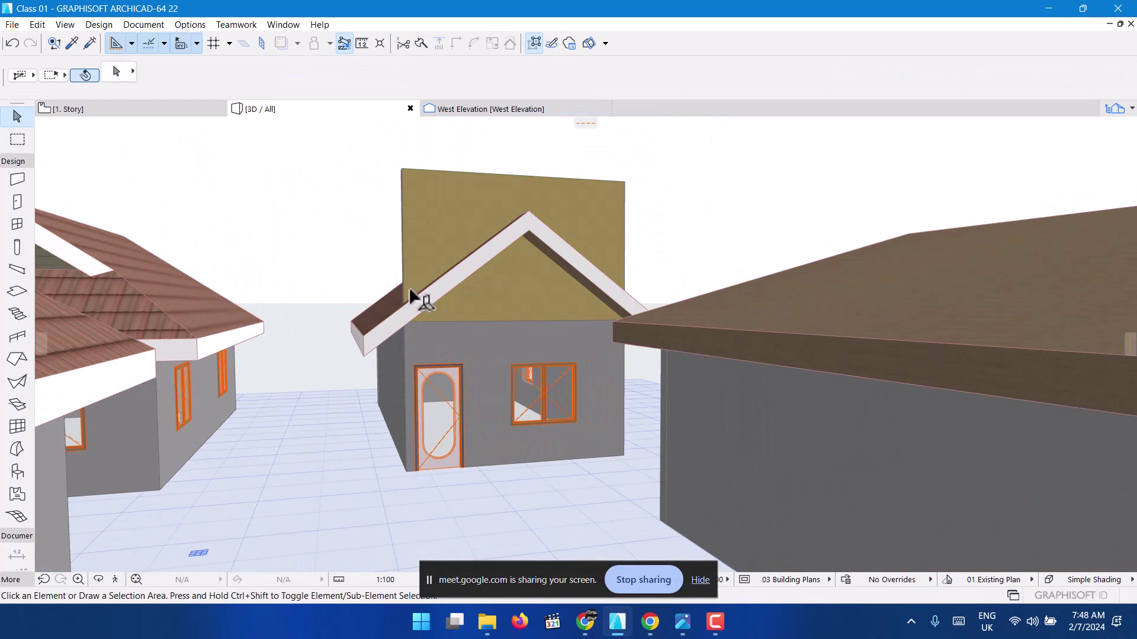
{"action": "left_click", "coordinate": [423, 174]}
{"action": "scroll", "coordinate": [432, 223], "scroll_direction": "up", "scroll_amount": 2}
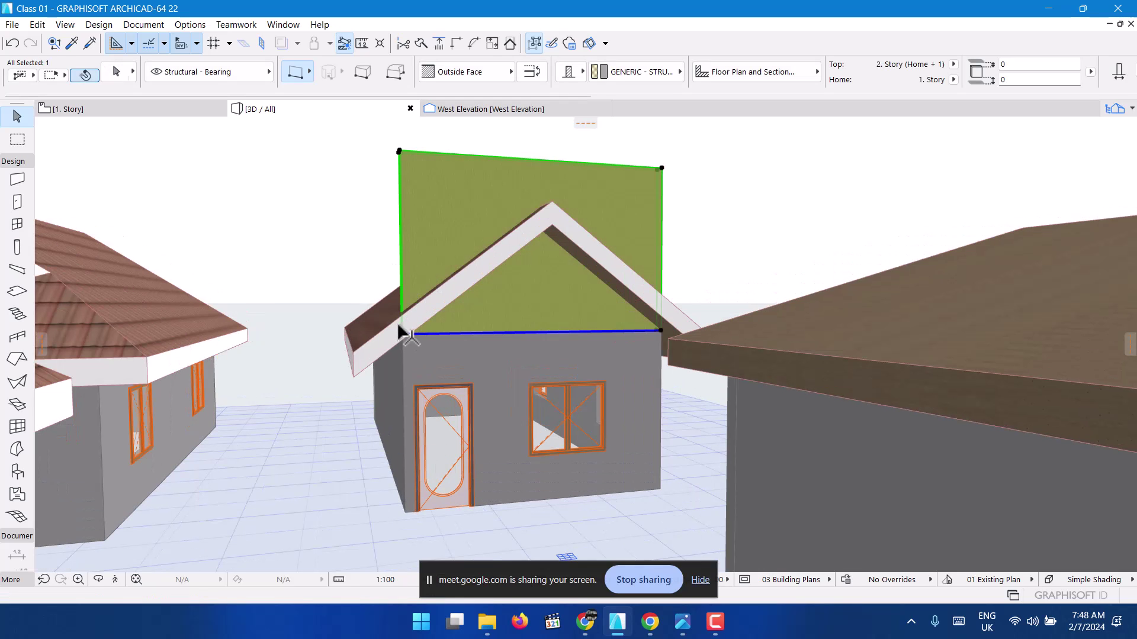
{"action": "left_click", "coordinate": [393, 348], "text": "shift"}
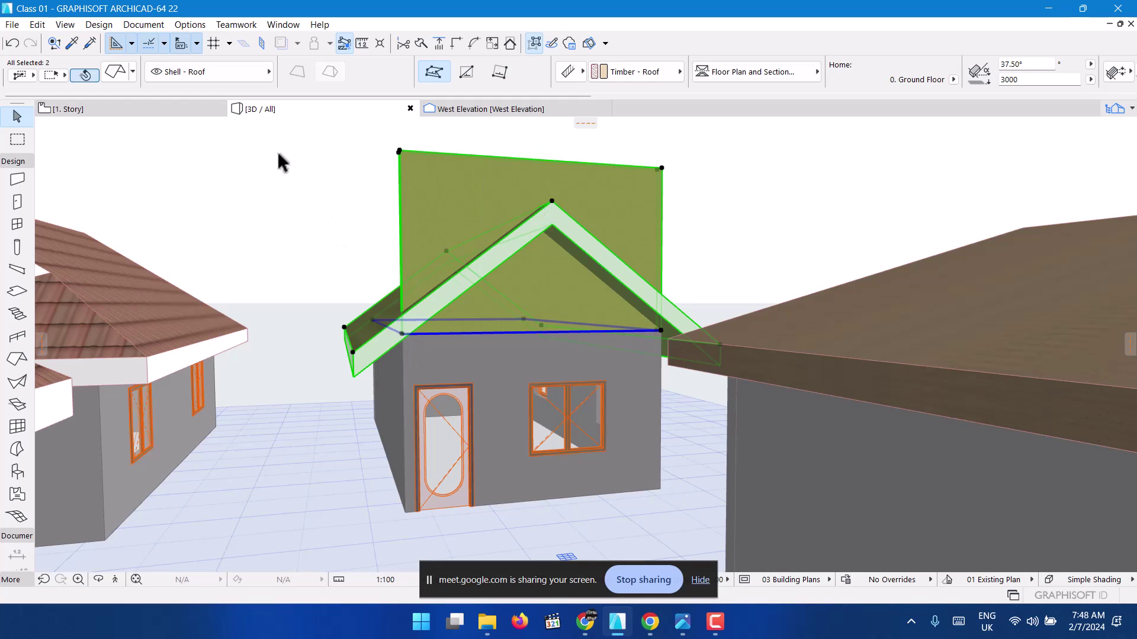
{"action": "right_click", "coordinate": [282, 187]}
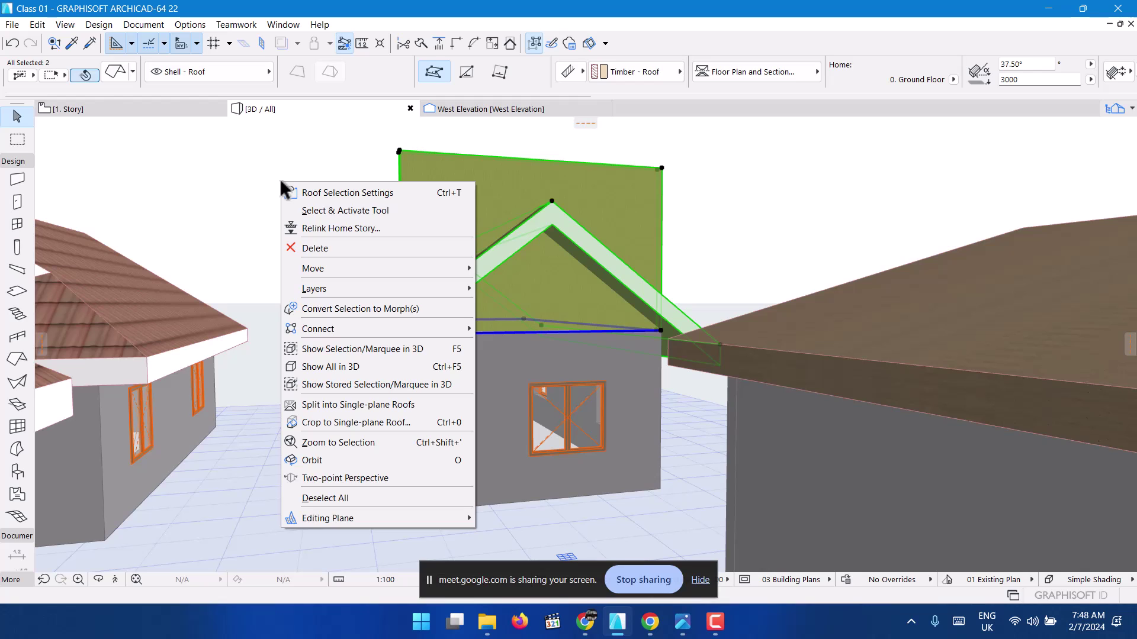
{"action": "mouse_move", "coordinate": [346, 327]}
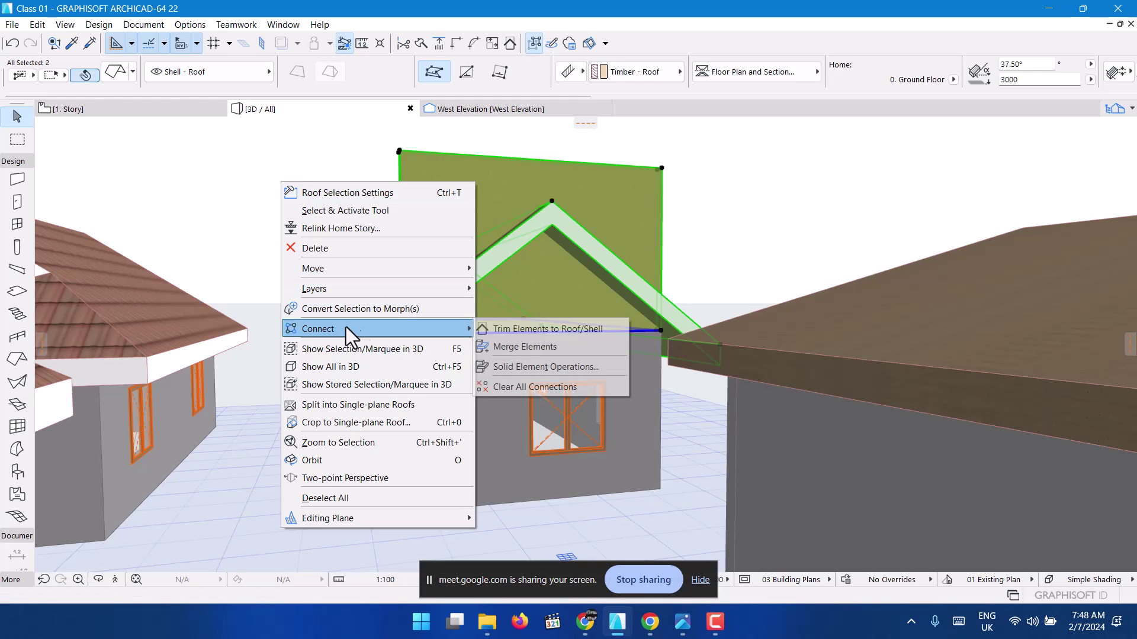
{"action": "left_click", "coordinate": [534, 329]}
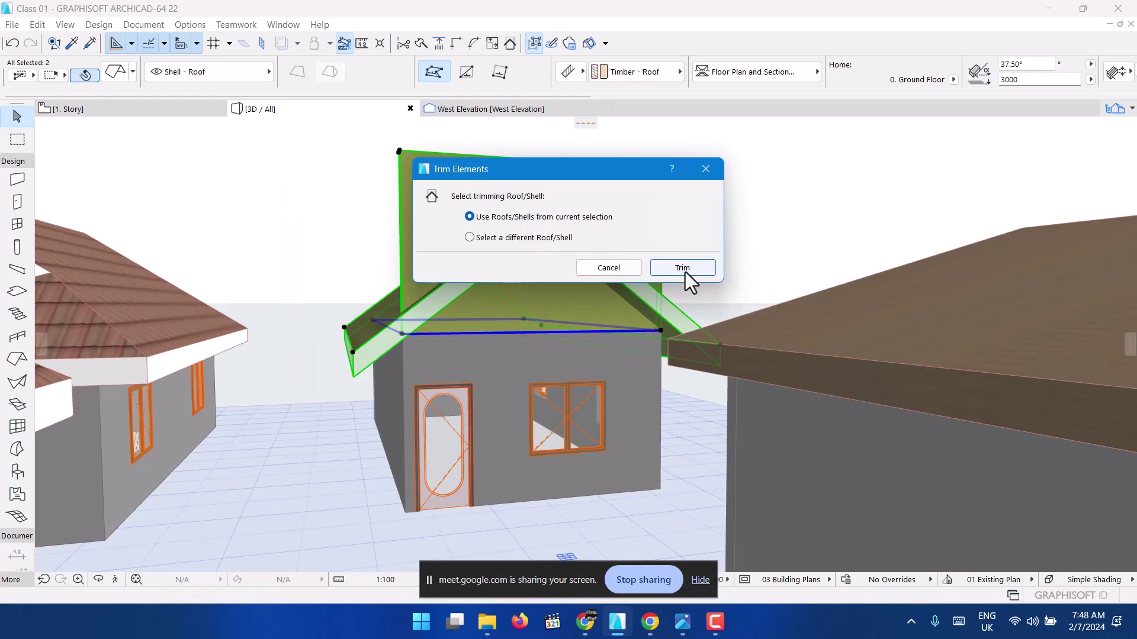
{"action": "key", "text": "Return"}
{"action": "middle_click_drag", "start_coordinate": [523, 293], "coordinate": [537, 371], "text": "shift"}
{"action": "left_click", "coordinate": [715, 622]}
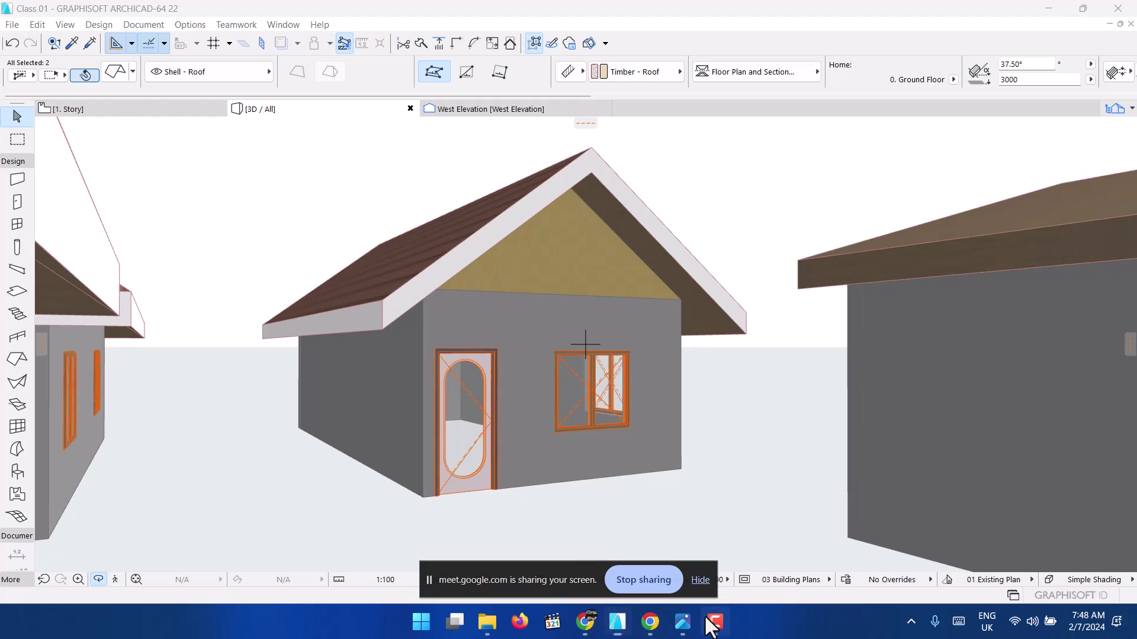